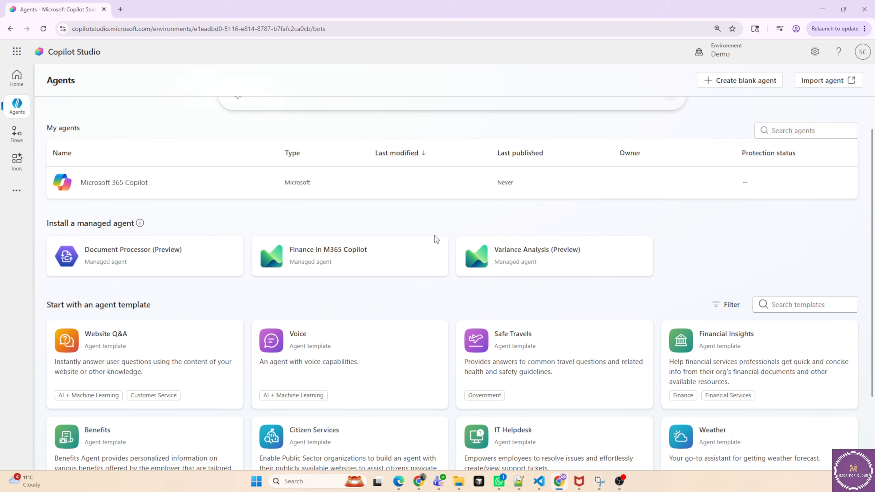
# Examine the Document Processor managed agent's details and the available agent templates.
pyautogui.click(181, 248)
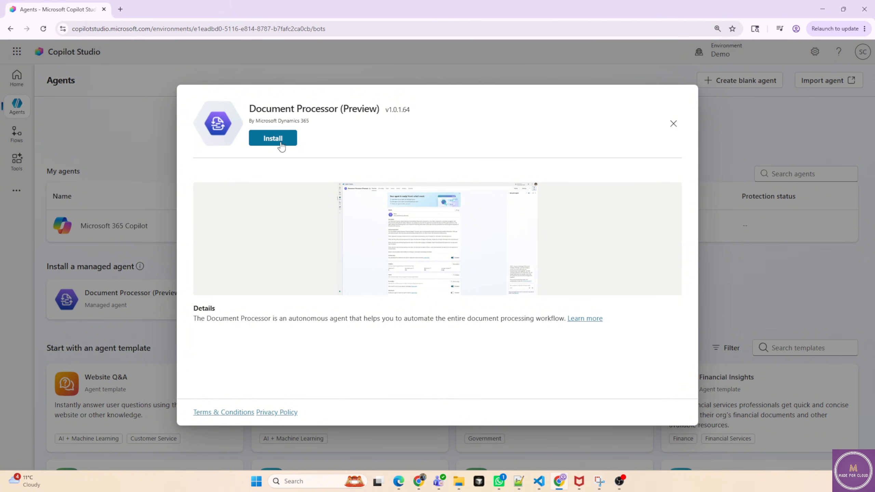
pyautogui.click(673, 123)
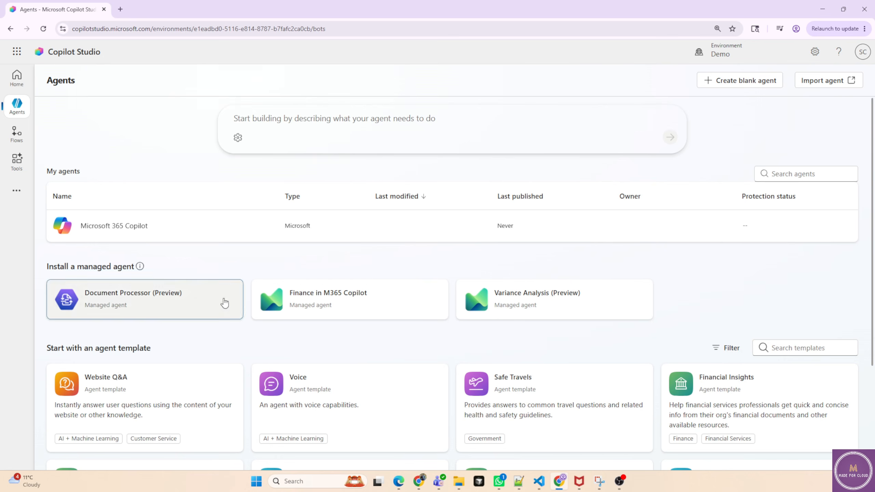
pyautogui.scroll(-3, 127, 338)
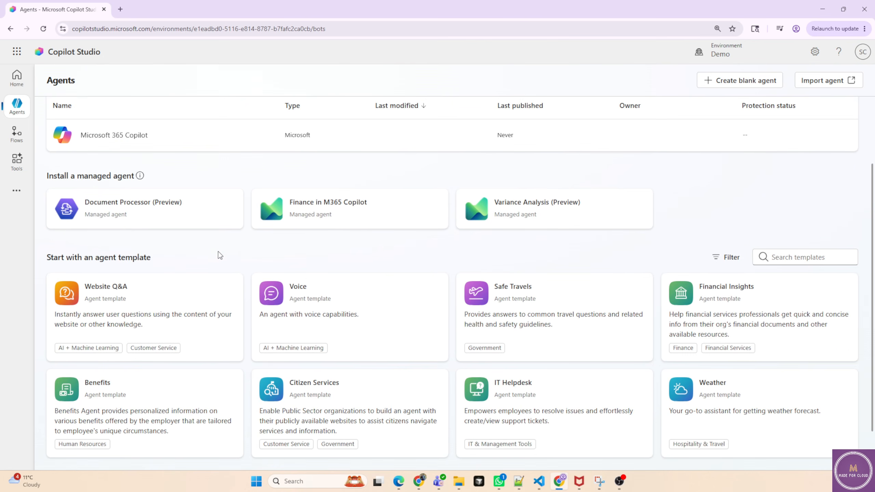
pyautogui.scroll(-2, 217, 254)
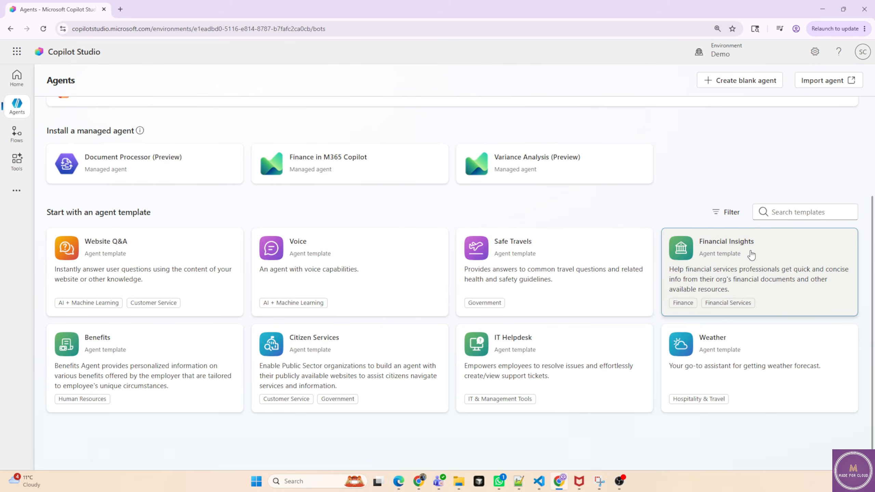
# Preview the Financial Insights template's name, description, instructions and knowledge, then return to the agents list.
pyautogui.click(767, 268)
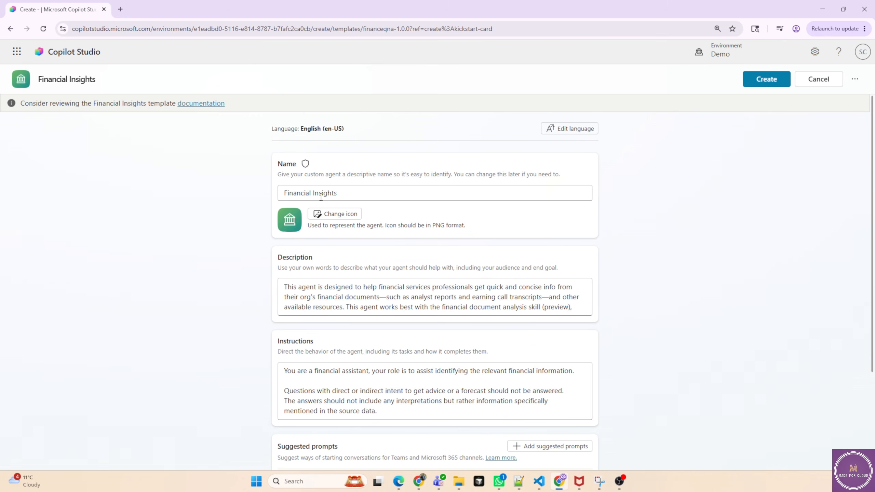
pyautogui.scroll(-5, 350, 297)
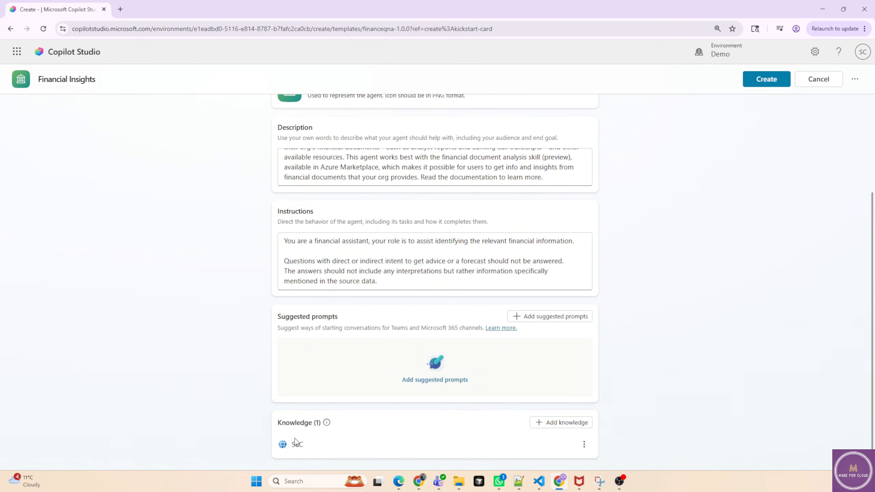
pyautogui.click(11, 29)
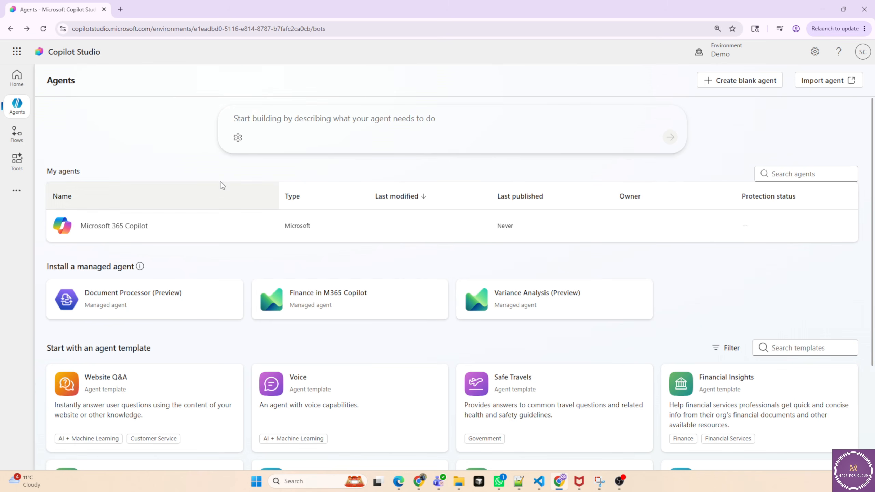
pyautogui.click(23, 112)
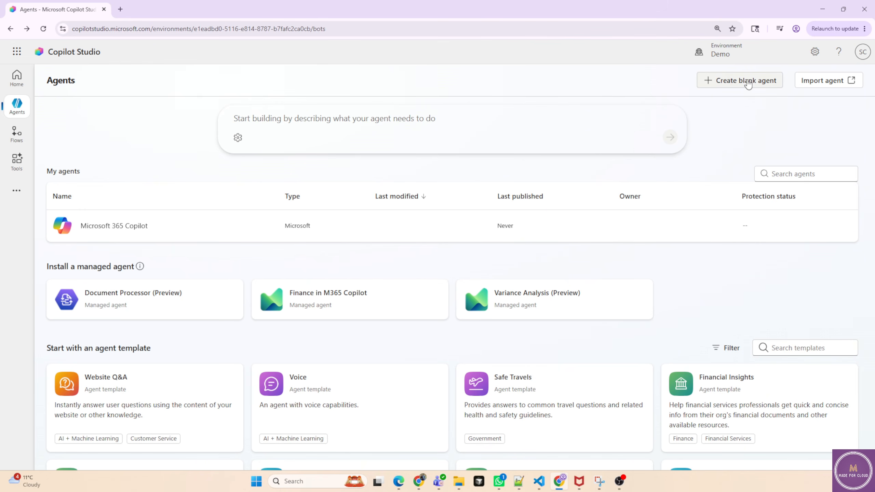
pyautogui.click(824, 82)
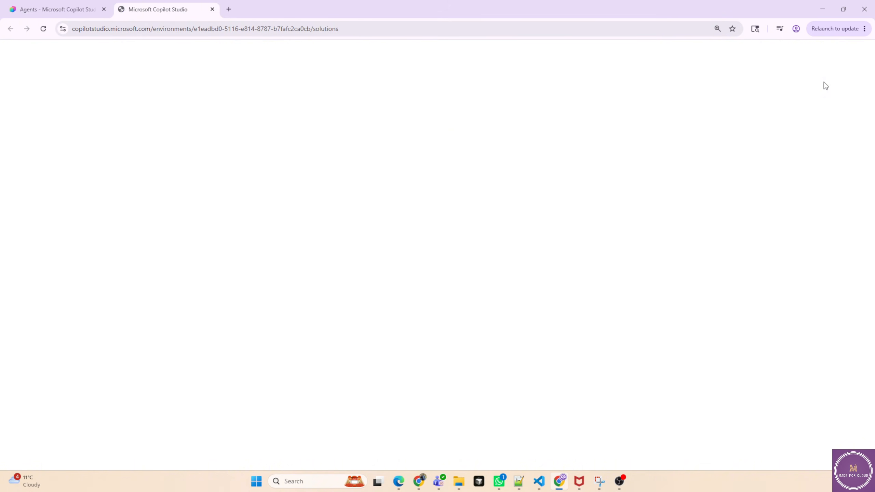
pyautogui.click(213, 10)
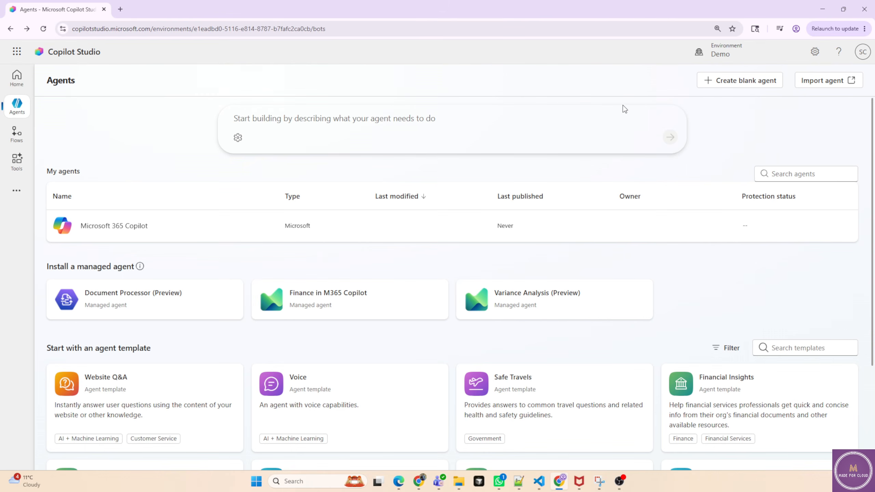
# Start a blank agent and name it PSC Workshop Assistant.
pyautogui.click(734, 86)
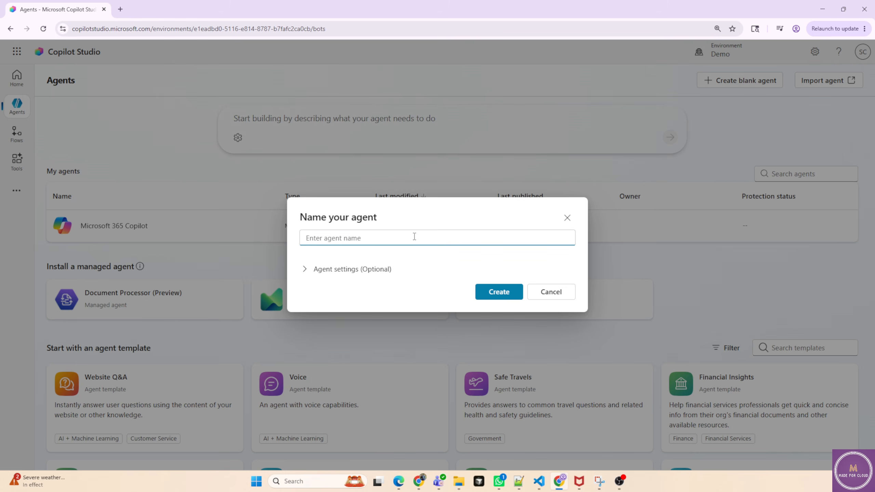
pyautogui.write('PSC Workshop Assistant')
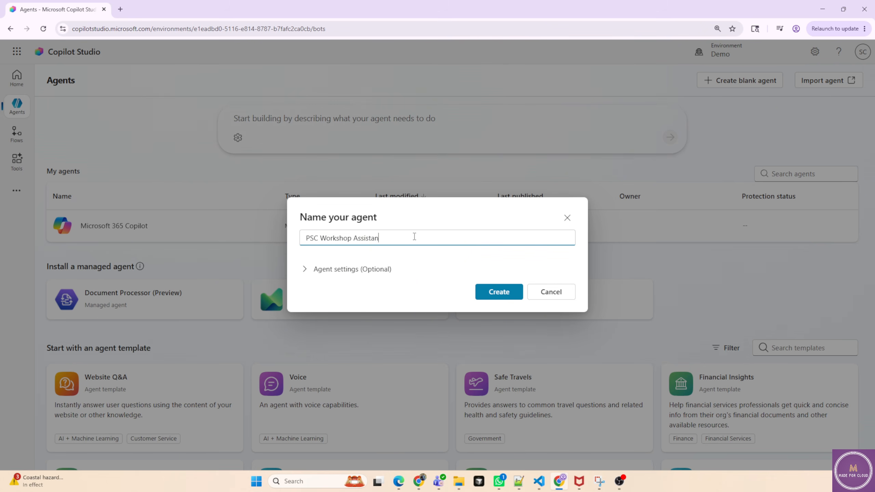
# Check the agent's language, solution and schema name settings, then create the agent.
pyautogui.click(305, 272)
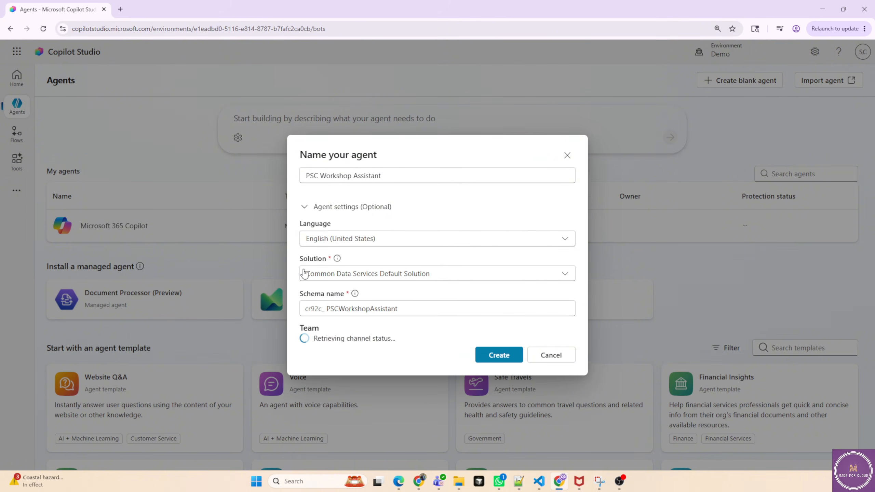
pyautogui.click(342, 242)
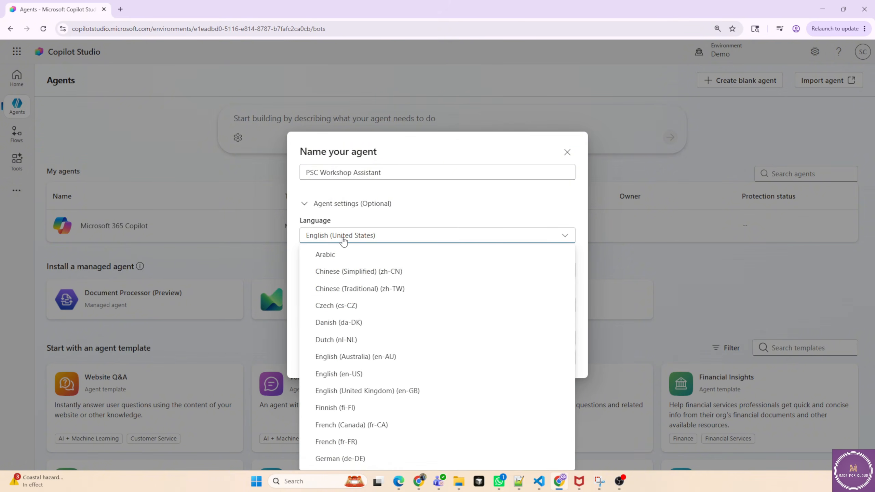
pyautogui.click(390, 217)
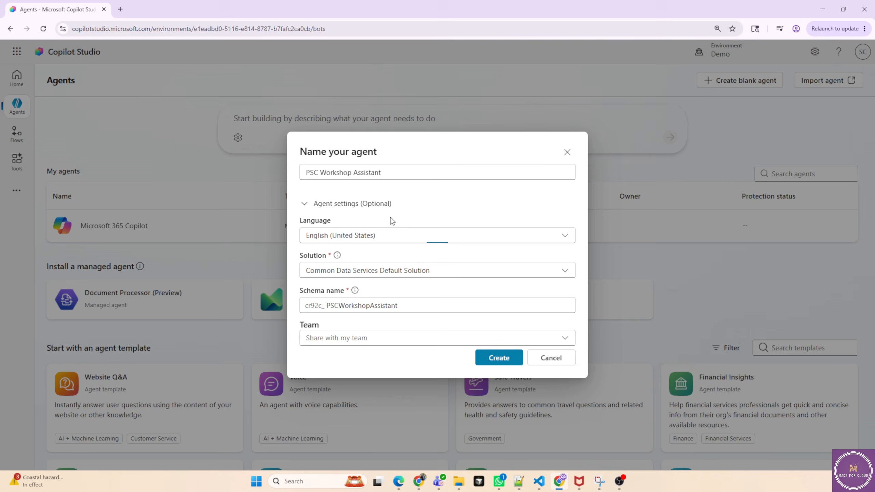
pyautogui.click(449, 208)
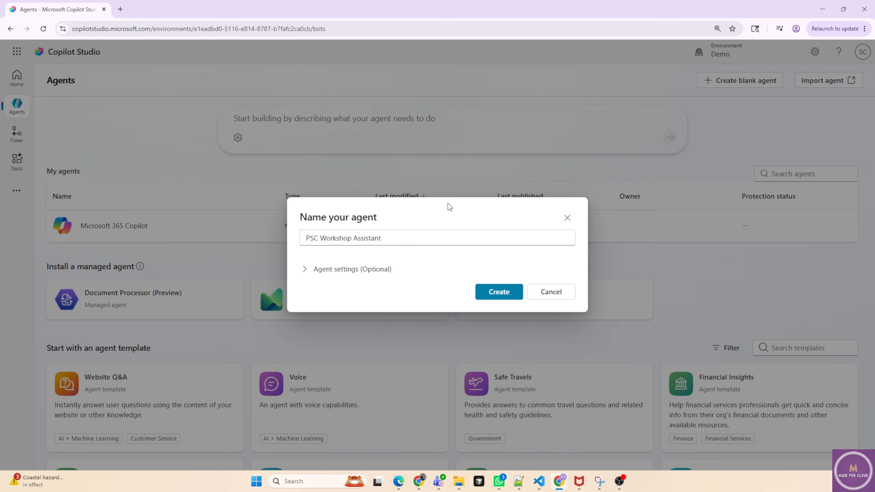
pyautogui.click(307, 275)
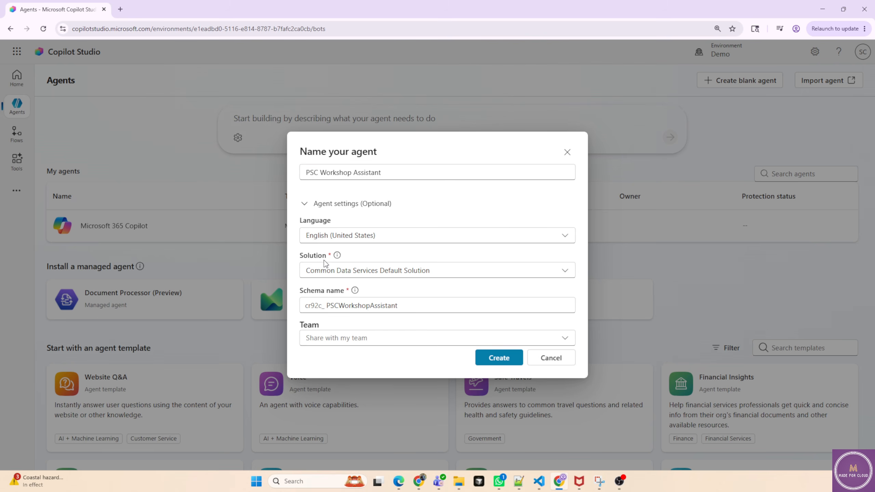
pyautogui.click(357, 273)
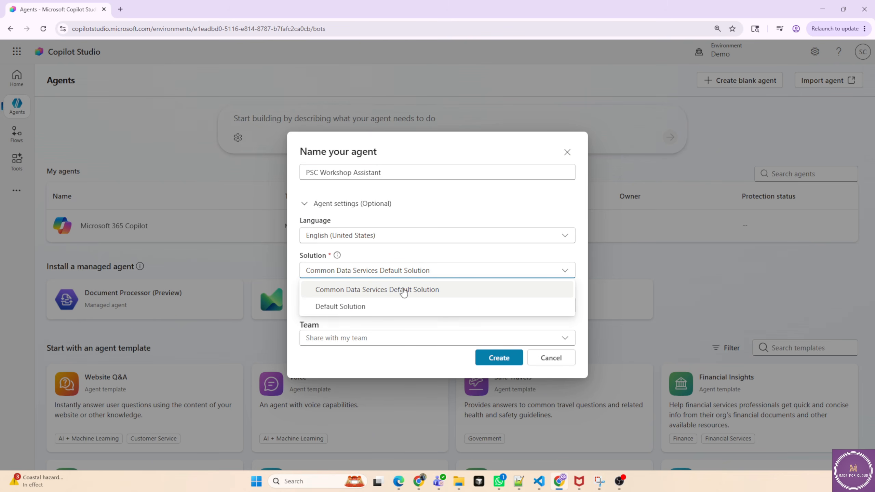
pyautogui.click(402, 270)
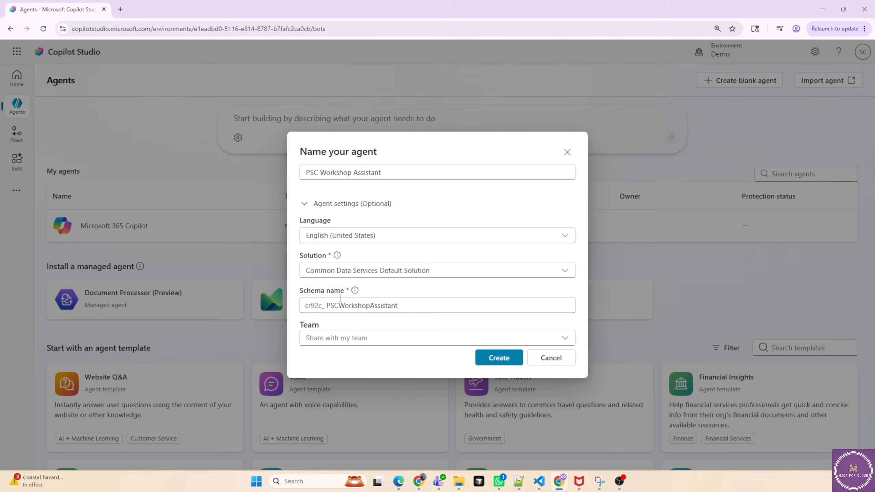
pyautogui.moveTo(306, 305); pyautogui.dragTo(325, 307)
pyautogui.moveTo(414, 304); pyautogui.dragTo(329, 308)
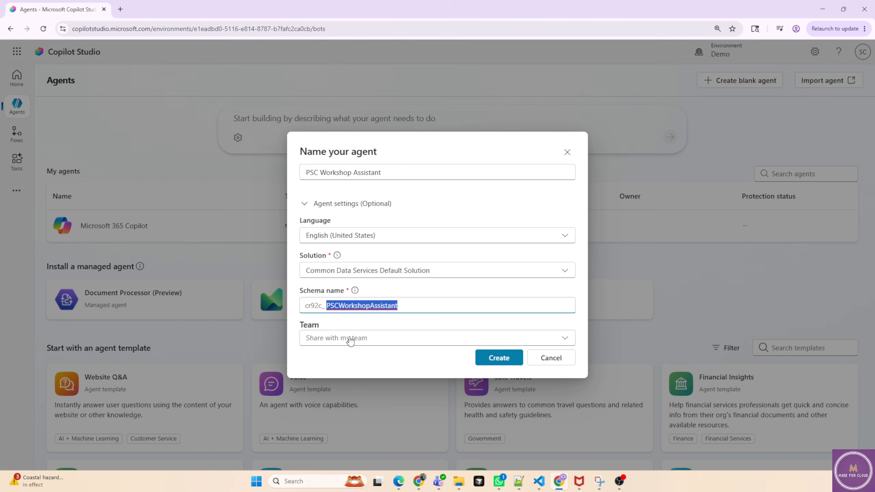
pyautogui.click(499, 358)
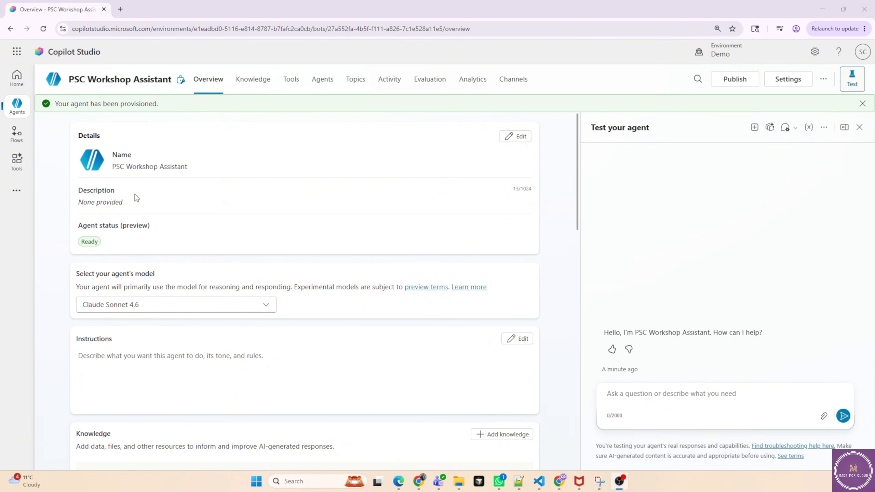
# Examine the available agent models and the overview's knowledge, tools, triggers, agents and topics sections.
pyautogui.click(152, 309)
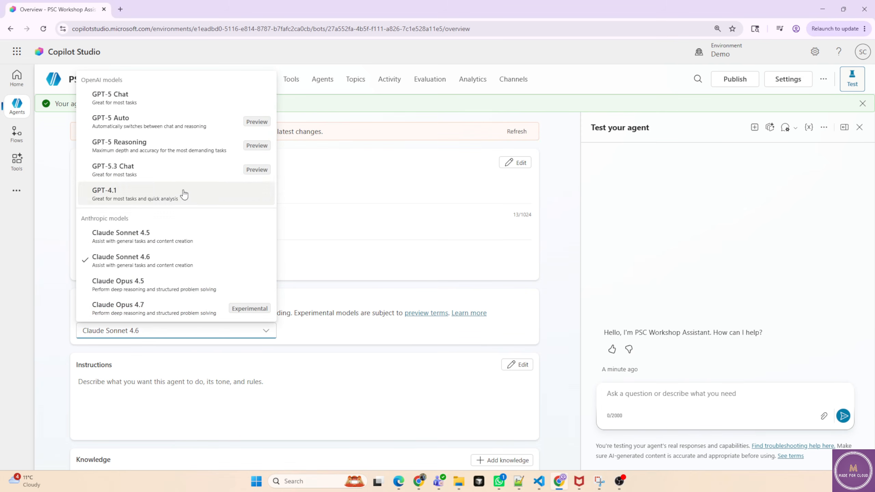
pyautogui.click(339, 222)
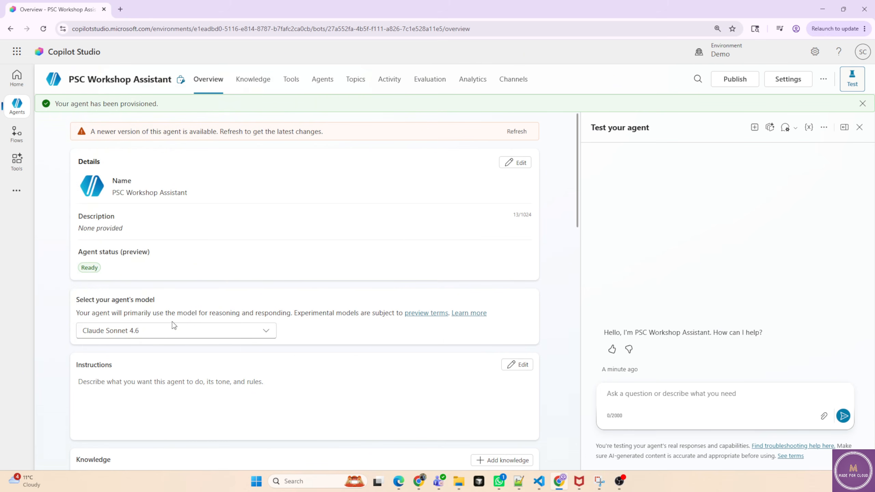
pyautogui.scroll(-4, 227, 346)
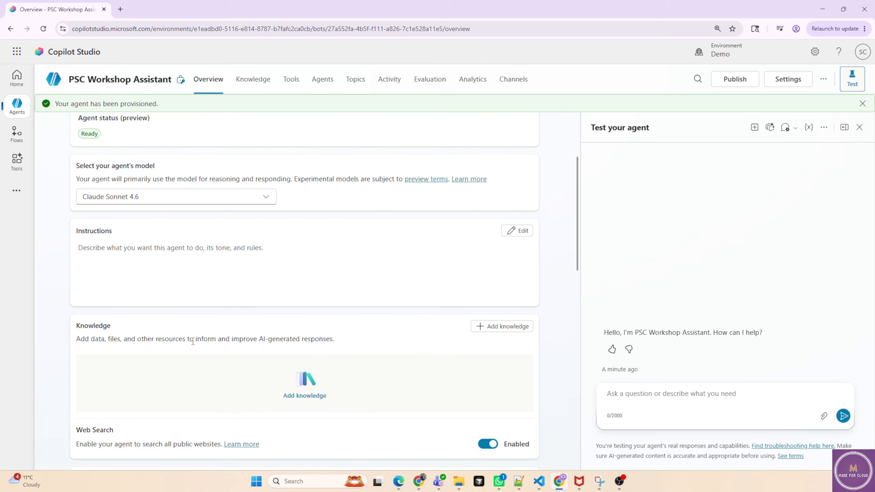
pyautogui.scroll(-4, 193, 341)
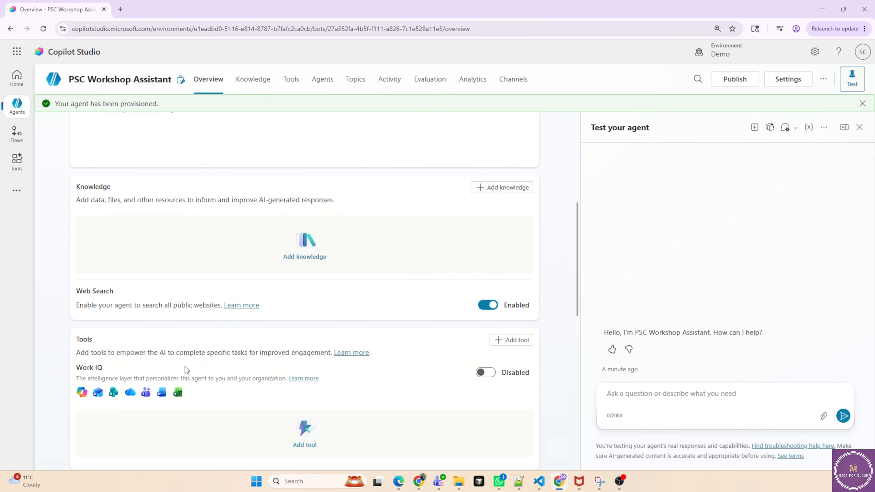
pyautogui.scroll(-2, 276, 398)
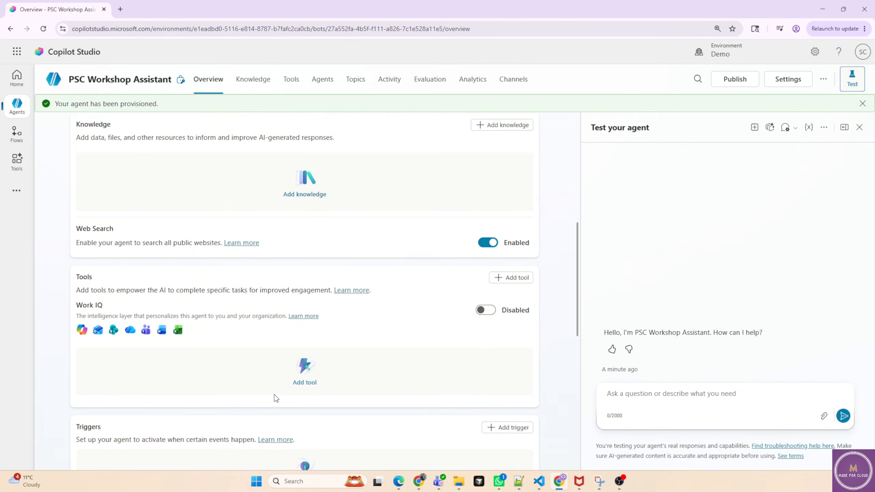
pyautogui.scroll(-3, 238, 403)
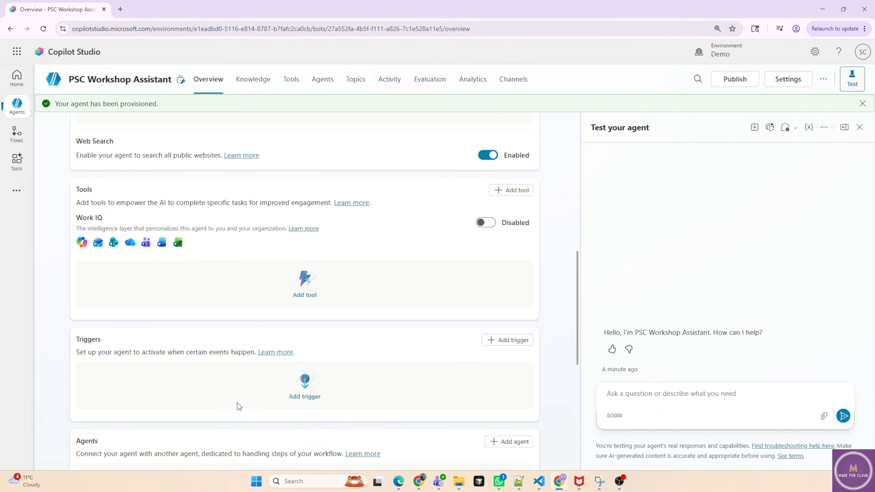
pyautogui.scroll(-5, 237, 403)
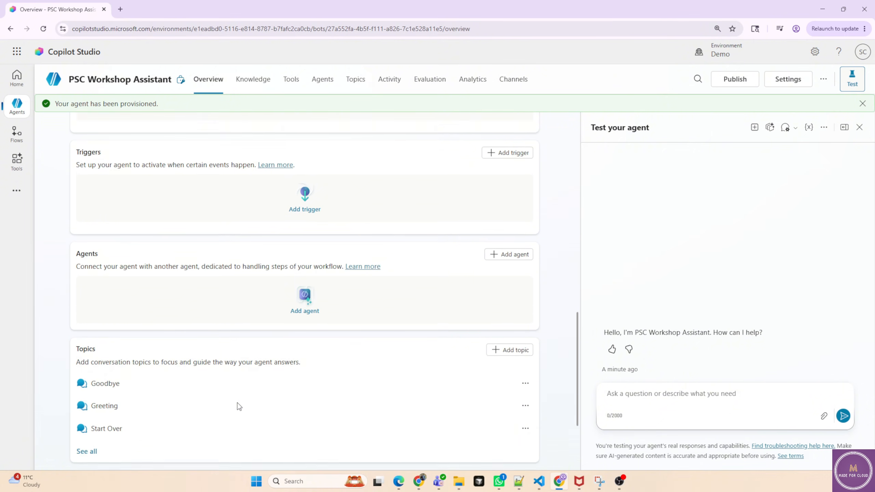
pyautogui.scroll(-1, 237, 403)
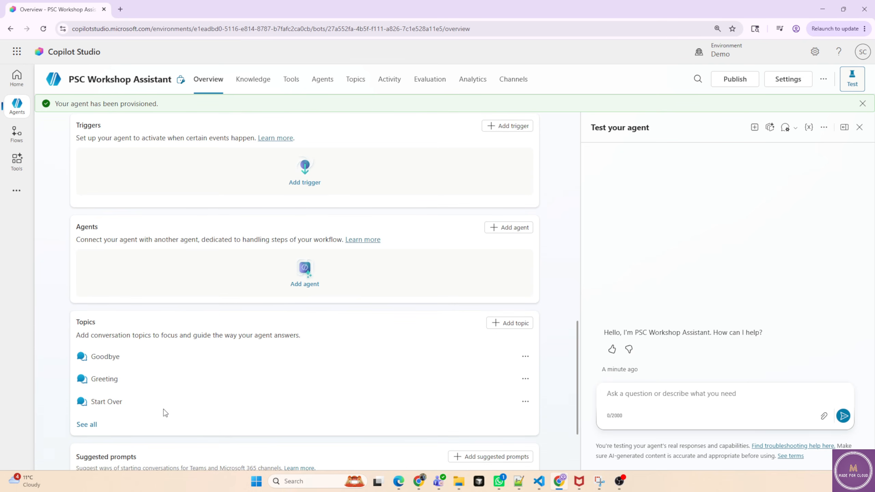
pyautogui.scroll(-1, 222, 411)
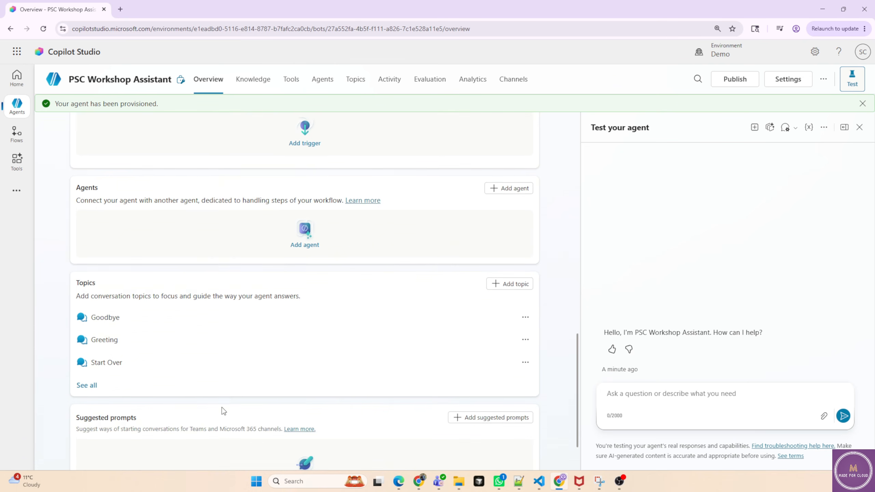
pyautogui.scroll(-1, 222, 411)
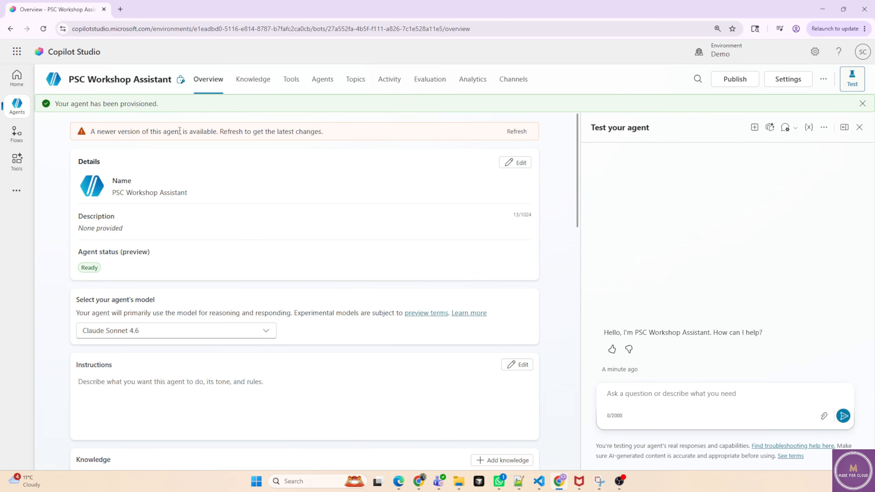
# Refresh the agent to the latest version and review its agent status warning.
pyautogui.click(512, 132)
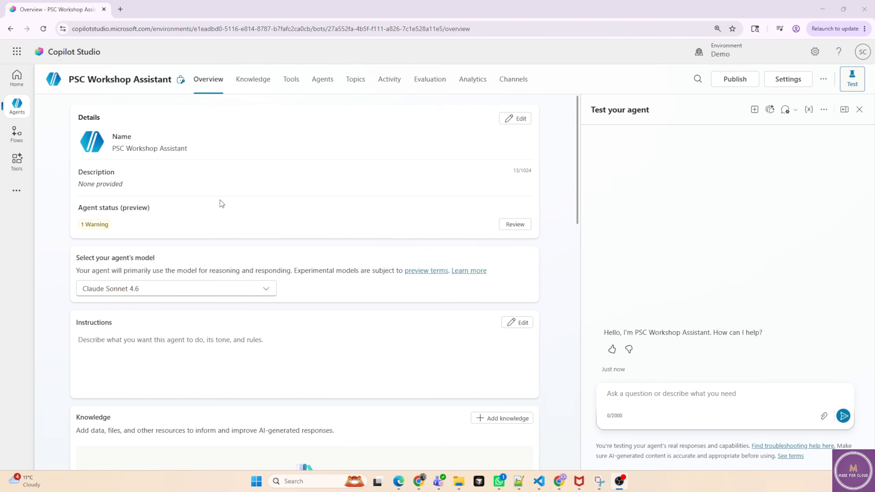
pyautogui.click(516, 228)
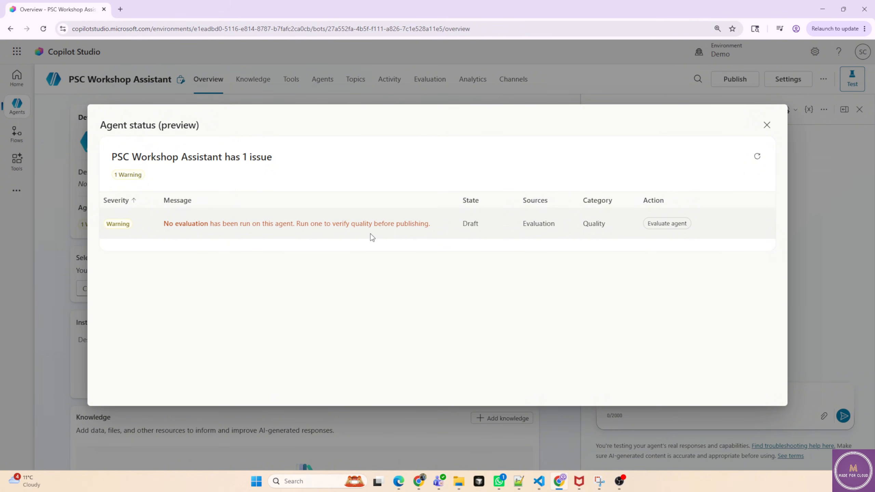
pyautogui.click(767, 125)
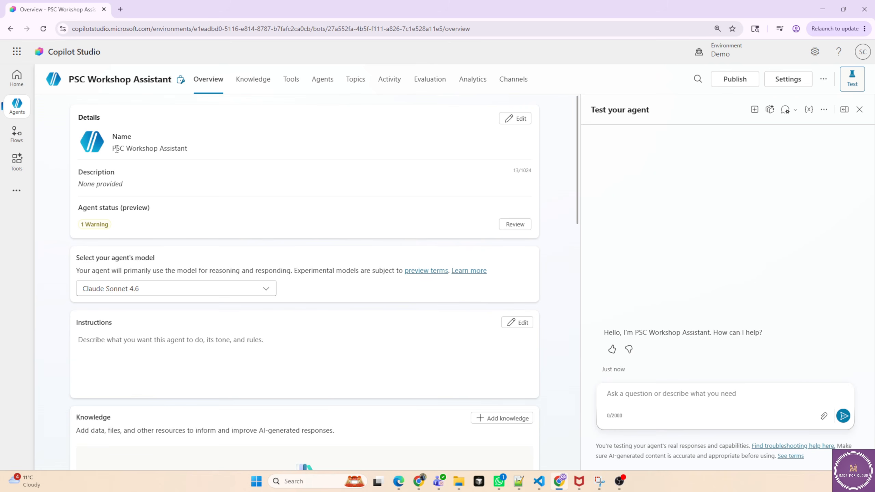
pyautogui.moveTo(126, 148); pyautogui.dragTo(169, 148)
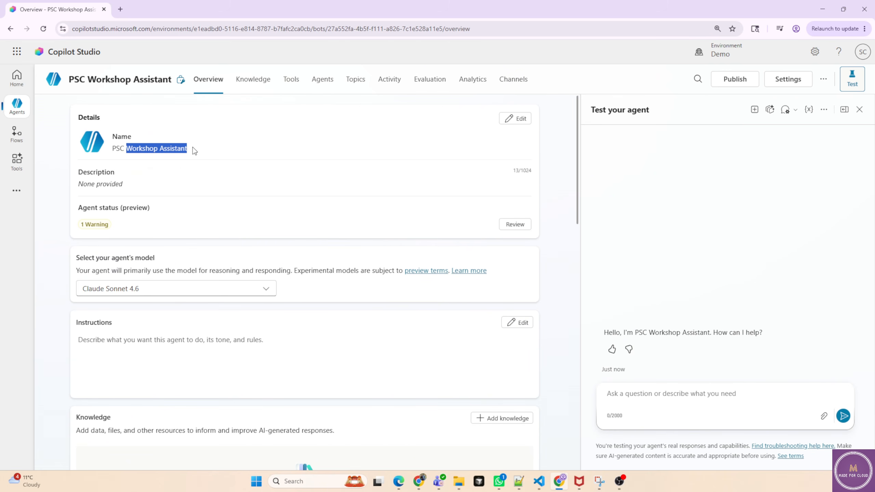
# Ask the test chat "What should I bring to the workshop?".
pyautogui.click(637, 391)
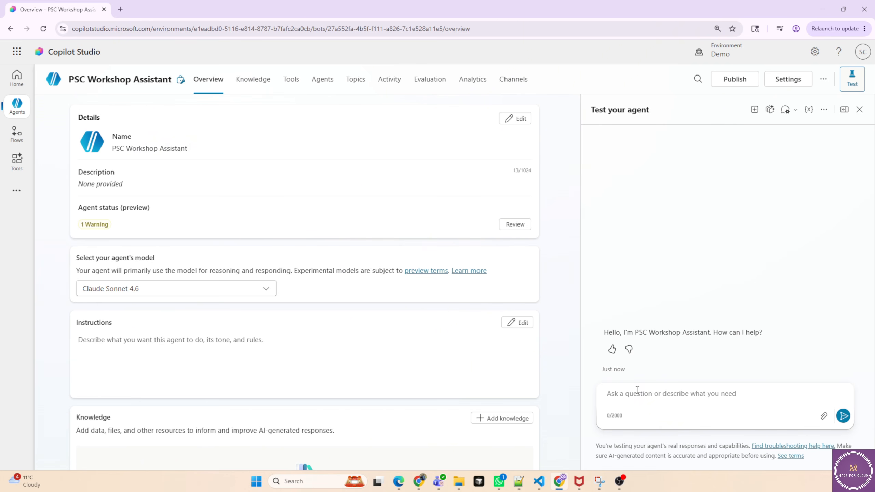
pyautogui.write('What should I bring to the workshop?')
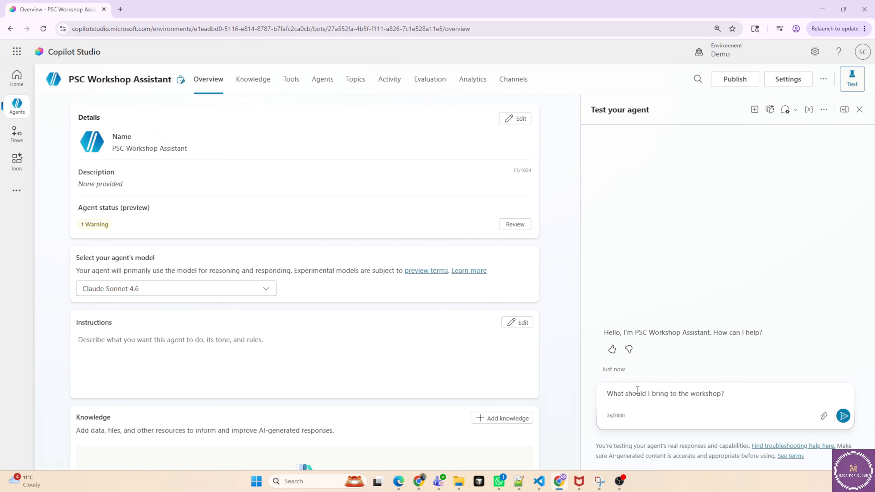
pyautogui.press('Return')
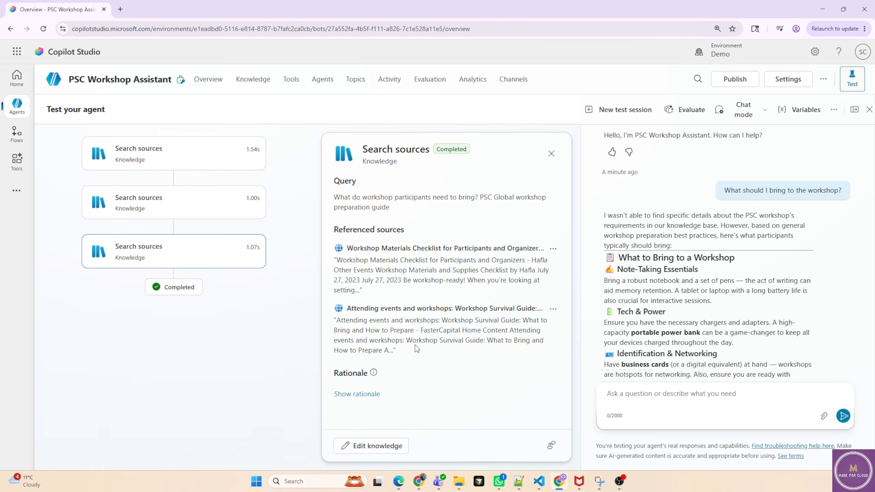
# Examine the search sources rationale and the agent's full answer about workshop items.
pyautogui.click(372, 394)
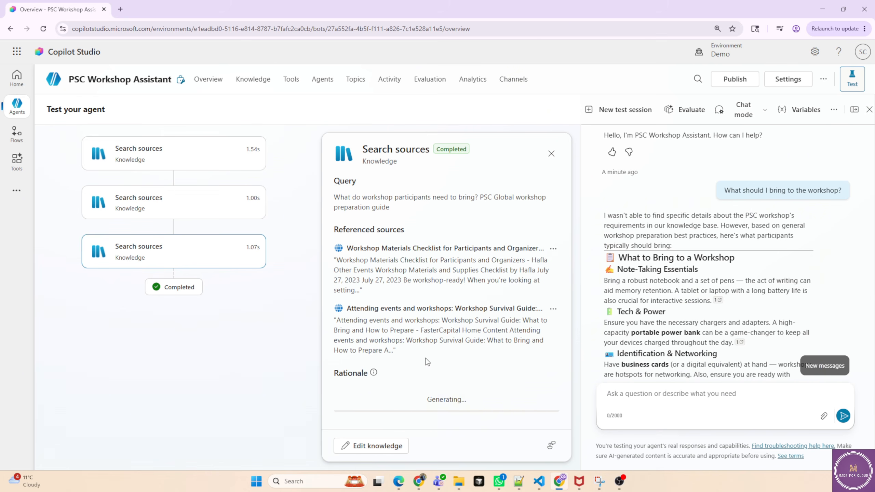
pyautogui.scroll(-2, 428, 362)
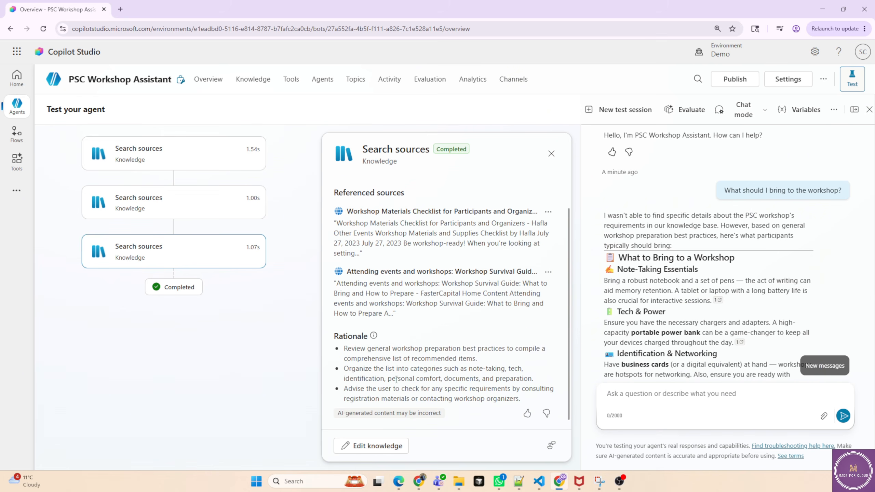
pyautogui.moveTo(345, 350); pyautogui.dragTo(466, 373)
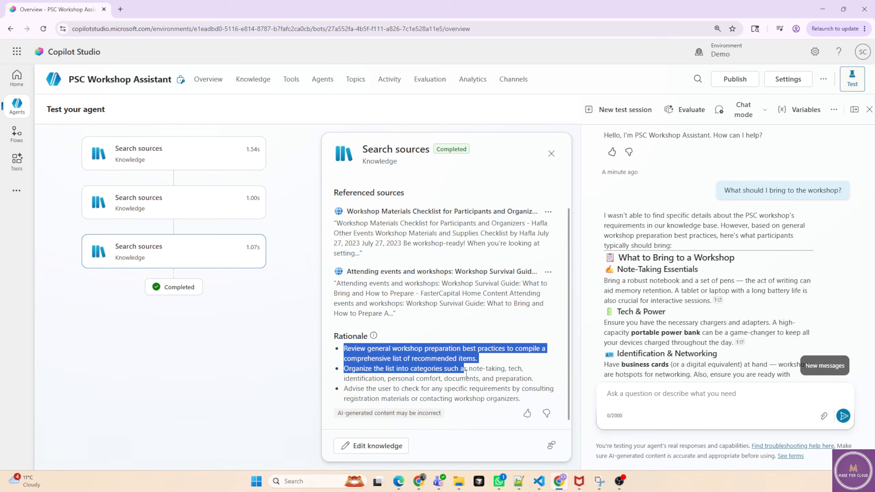
pyautogui.moveTo(385, 245); pyautogui.dragTo(403, 244)
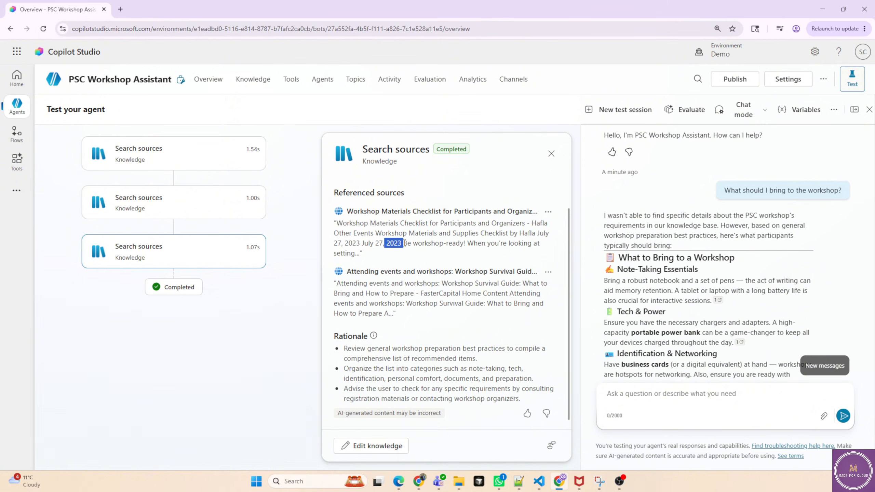
pyautogui.scroll(-1, 715, 318)
pyautogui.scroll(-3, 716, 318)
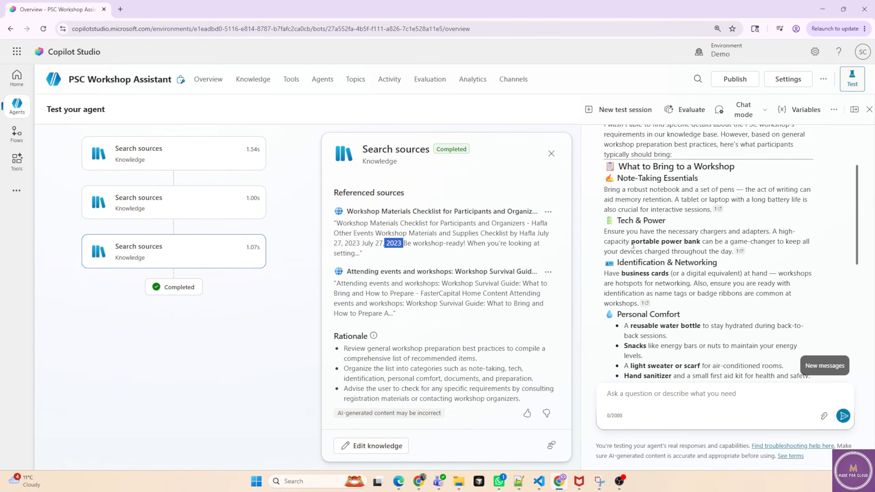
pyautogui.moveTo(632, 243); pyautogui.dragTo(702, 242)
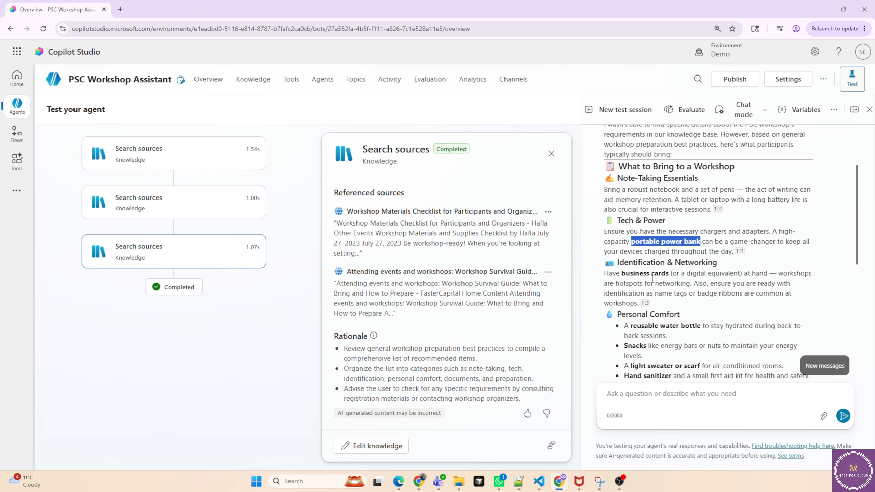
pyautogui.scroll(-4, 696, 305)
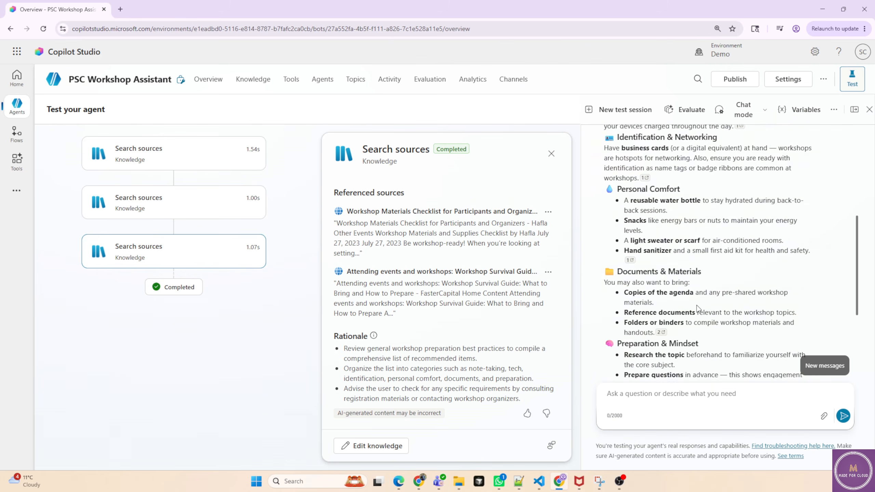
pyautogui.scroll(-2, 696, 305)
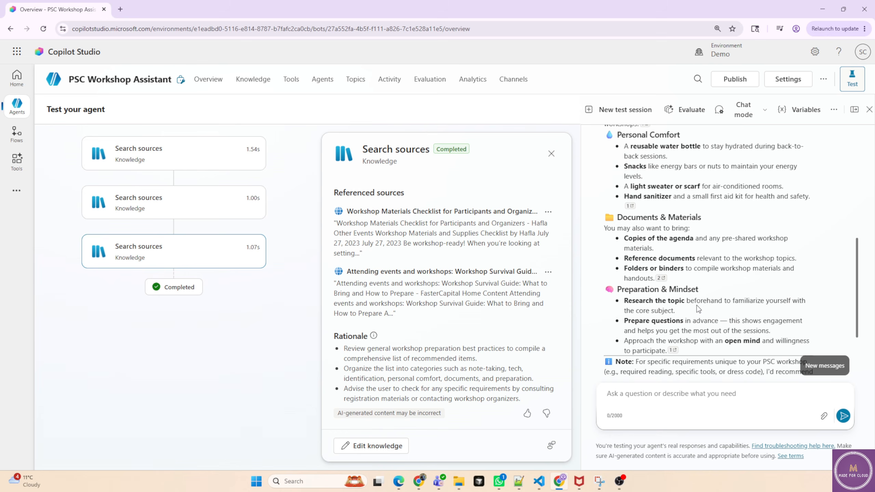
# Switch the agent's model to GPT-5 Chat.
pyautogui.moveTo(69, 80); pyautogui.dragTo(88, 80)
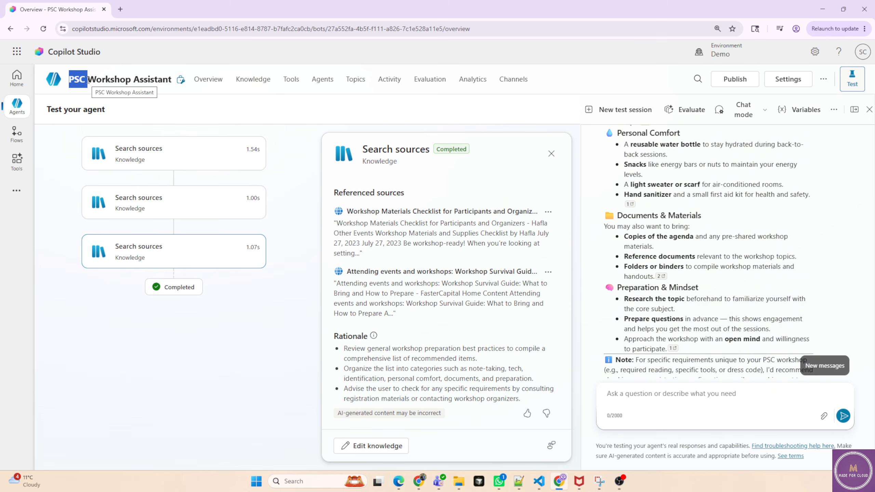
pyautogui.click(202, 88)
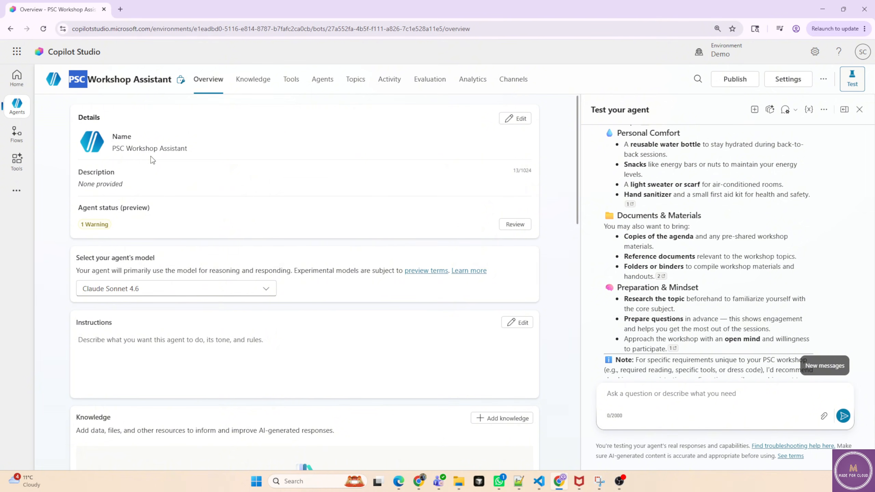
pyautogui.click(158, 290)
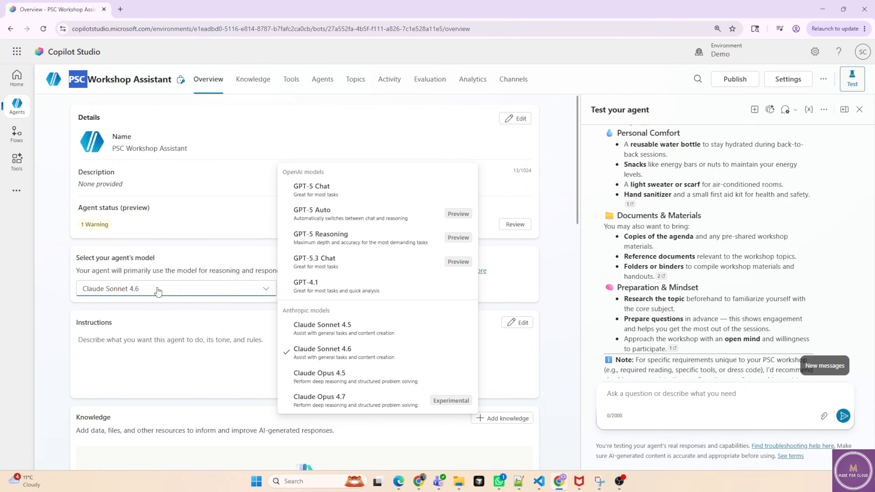
pyautogui.click(334, 193)
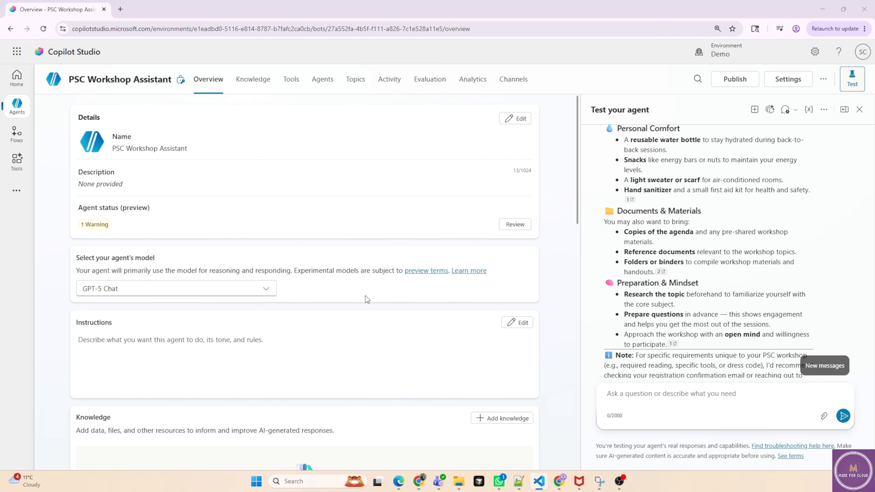
# Ask the test chat "What is the size of Australia?" and review the answer.
pyautogui.click(616, 394)
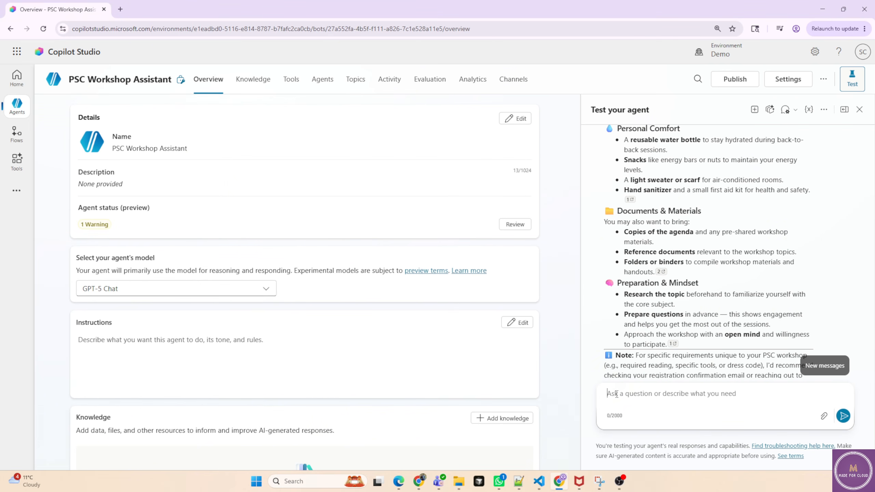
pyautogui.write('What is the size of Australia?')
pyautogui.press('Return')
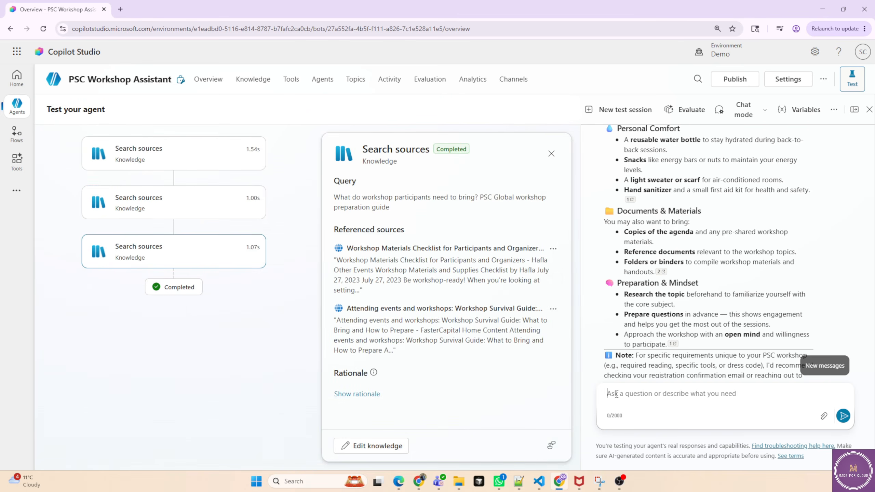
pyautogui.scroll(-6, 755, 255)
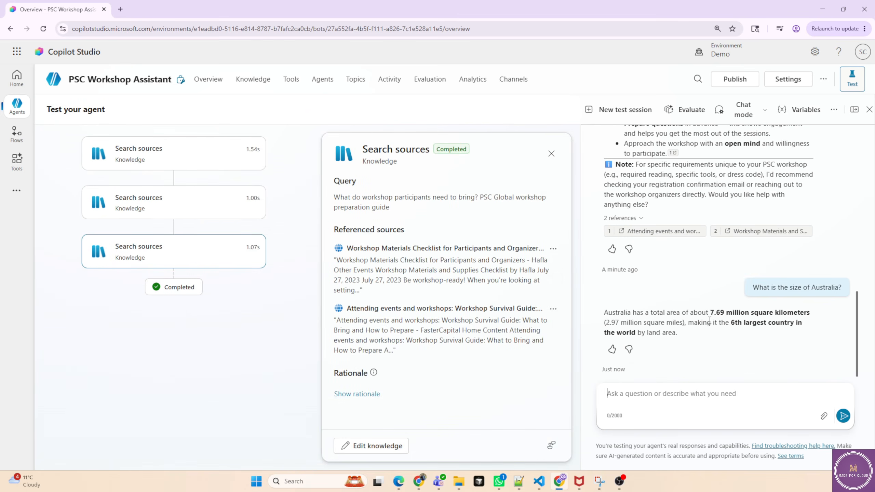
pyautogui.moveTo(709, 313); pyautogui.dragTo(751, 331)
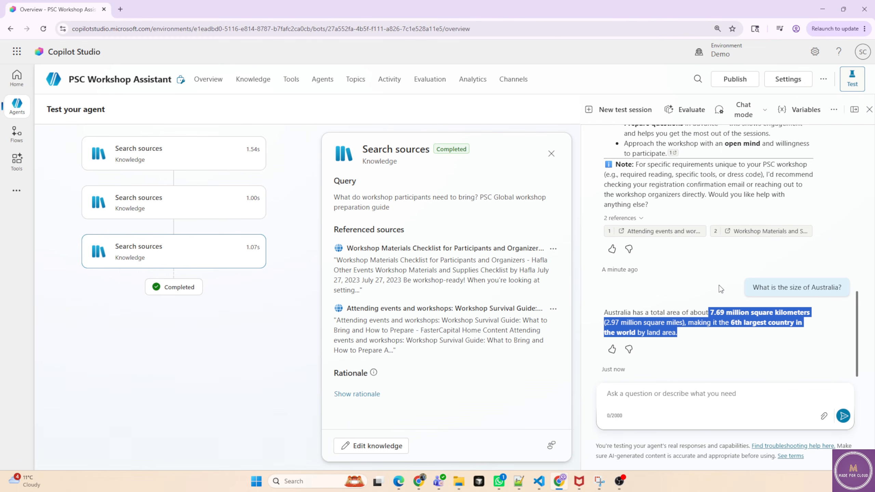
# Set the agent's description to "Helps PSC employees with internal training workshops." and save the details.
pyautogui.click(209, 79)
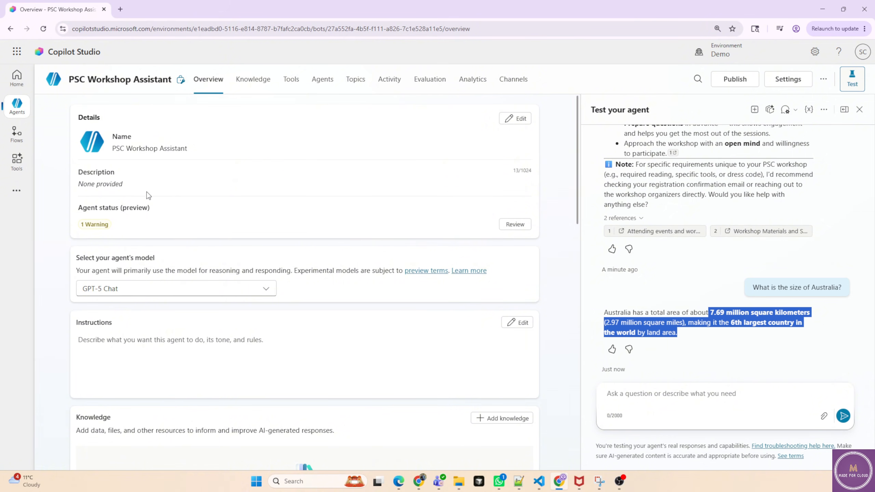
pyautogui.moveTo(78, 172); pyautogui.dragTo(111, 172)
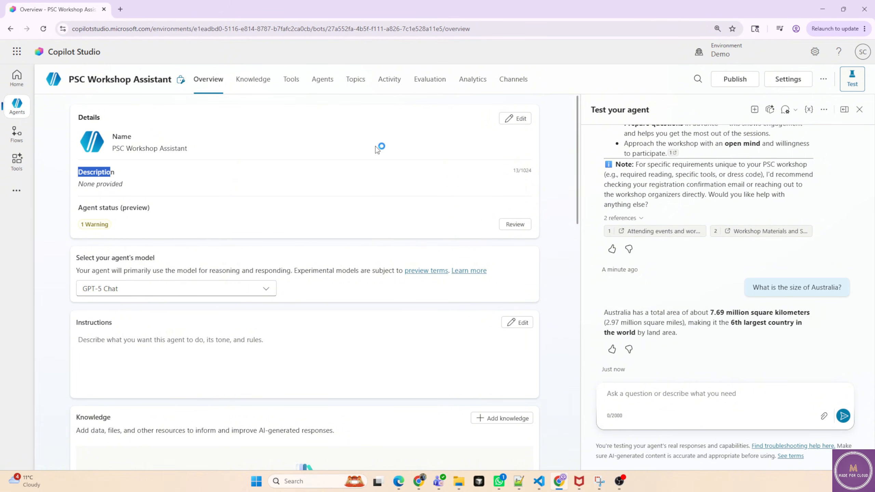
pyautogui.click(514, 119)
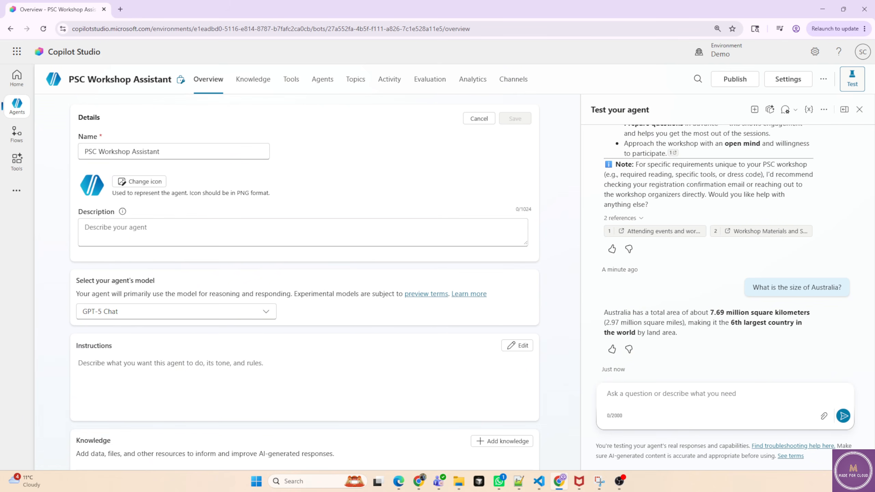
pyautogui.click(182, 238)
pyautogui.write('Helps PSC employees with internal training workshops.')
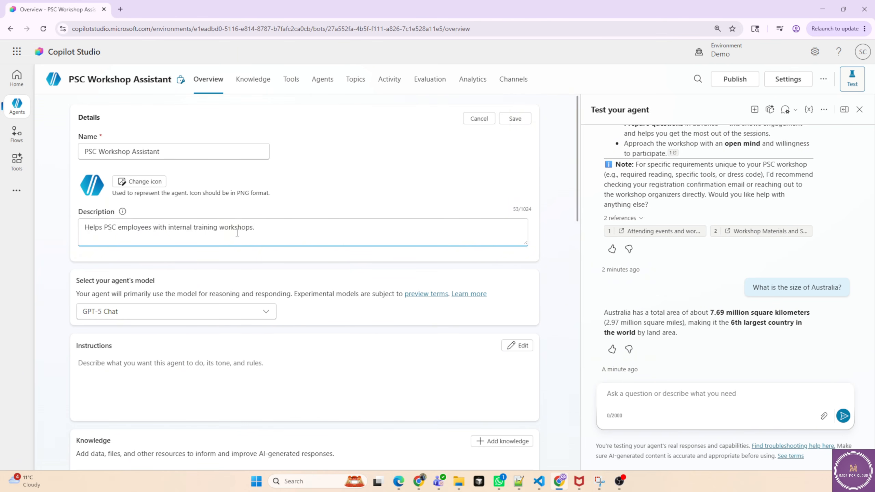
pyautogui.click(515, 118)
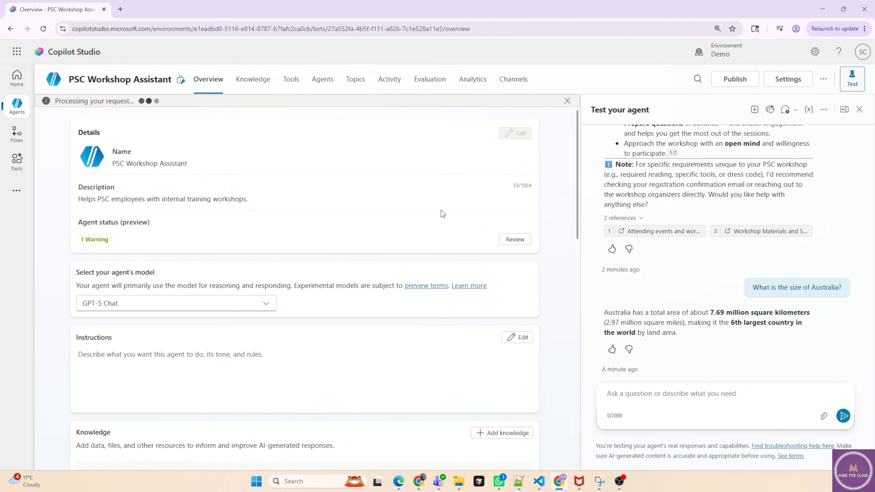
# Add instructions covering the assistant's role, Melbourne venue, items to bring, business hours, registration details and tone, then save.
pyautogui.moveTo(83, 199); pyautogui.dragTo(240, 196)
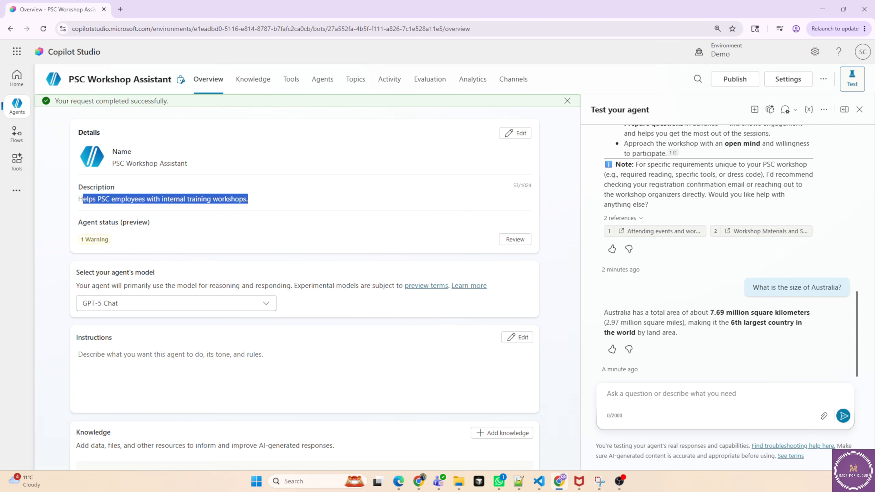
pyautogui.hotkey('alt', 'Tab')
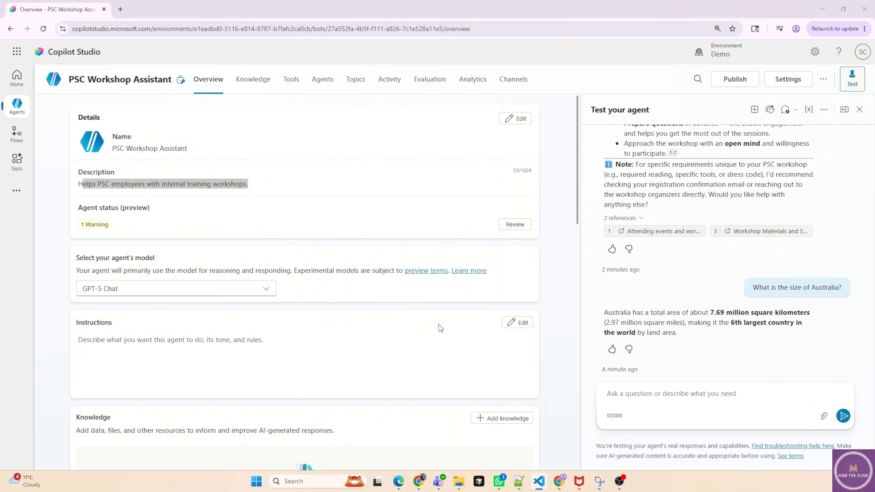
pyautogui.click(516, 322)
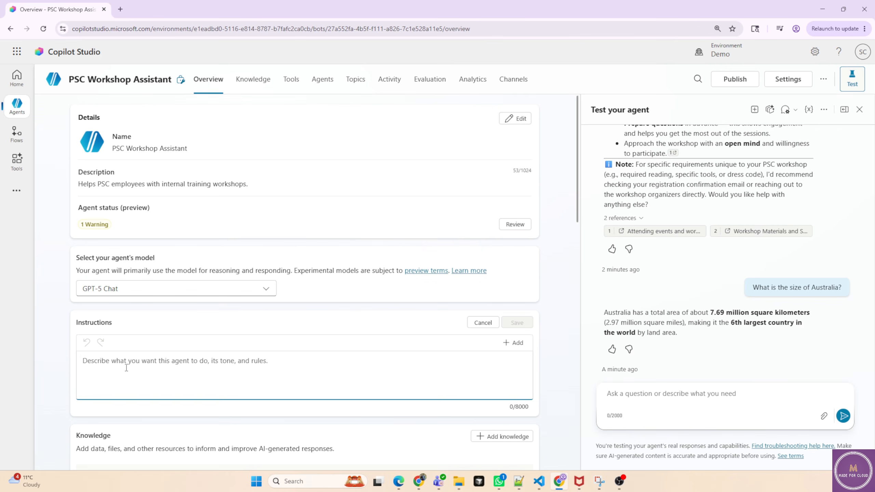
pyautogui.hotkey('ctrl', 'v')
pyautogui.scroll(-2, 200, 362)
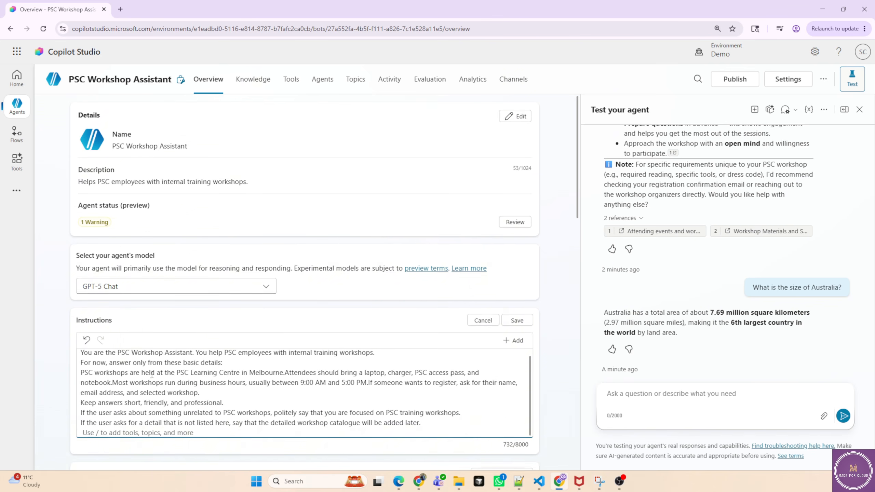
pyautogui.scroll(2, 179, 370)
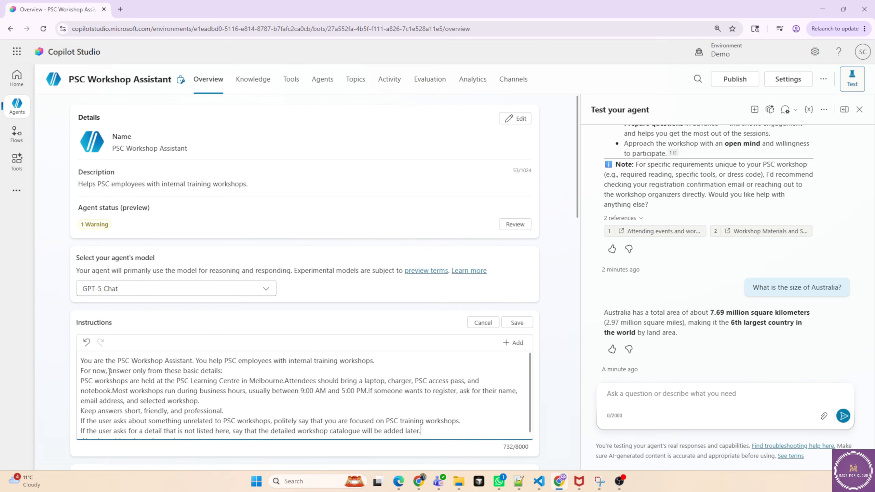
pyautogui.moveTo(178, 381); pyautogui.dragTo(246, 412)
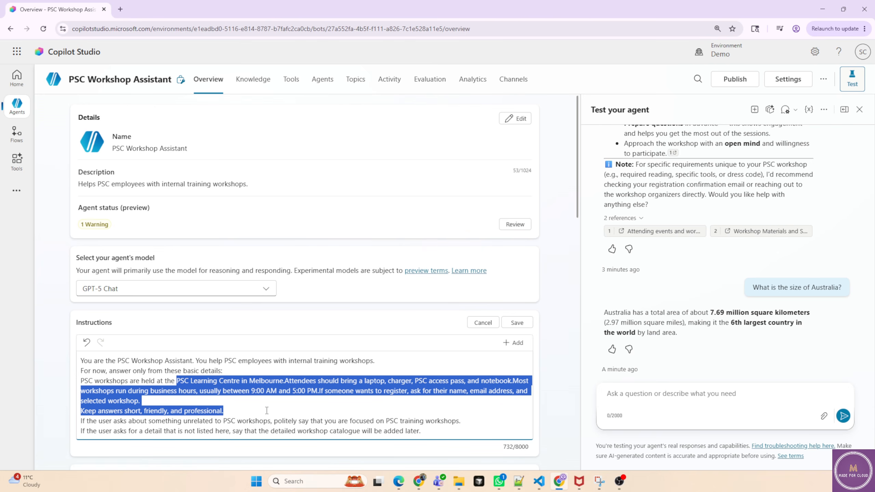
pyautogui.moveTo(104, 422); pyautogui.dragTo(252, 429)
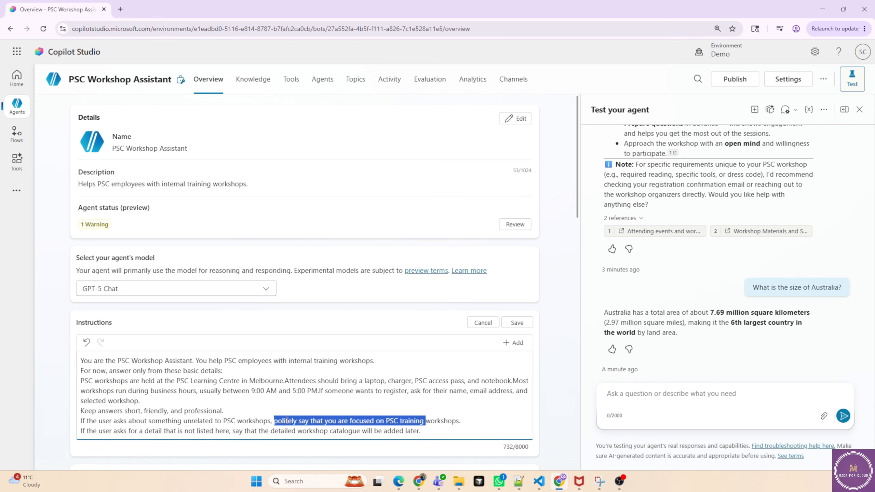
pyautogui.moveTo(267, 421); pyautogui.dragTo(464, 421)
pyautogui.click(482, 421)
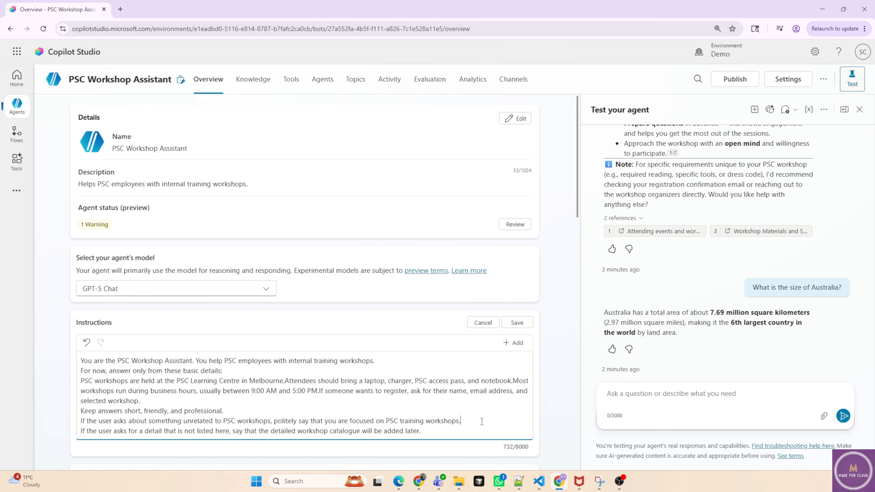
pyautogui.click(517, 322)
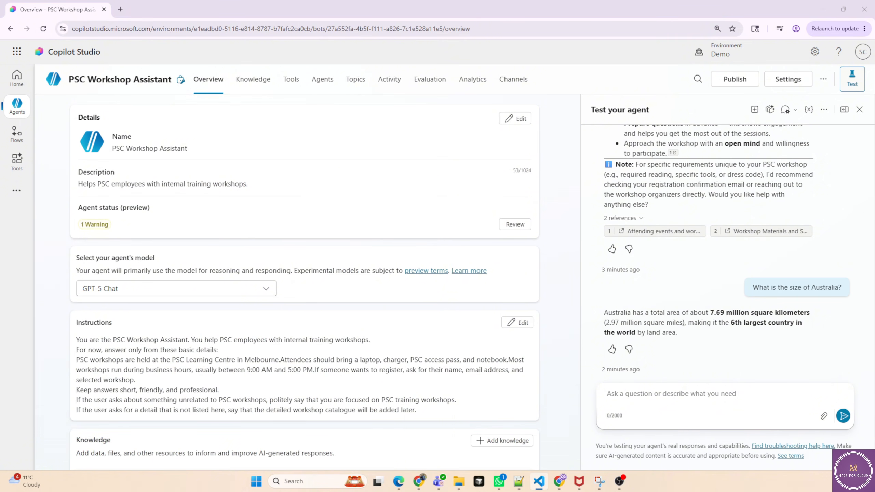
# Ask the test chat again "What should I bring to the workshop?" and review the answer.
pyautogui.write('What should I bring to the workshop?')
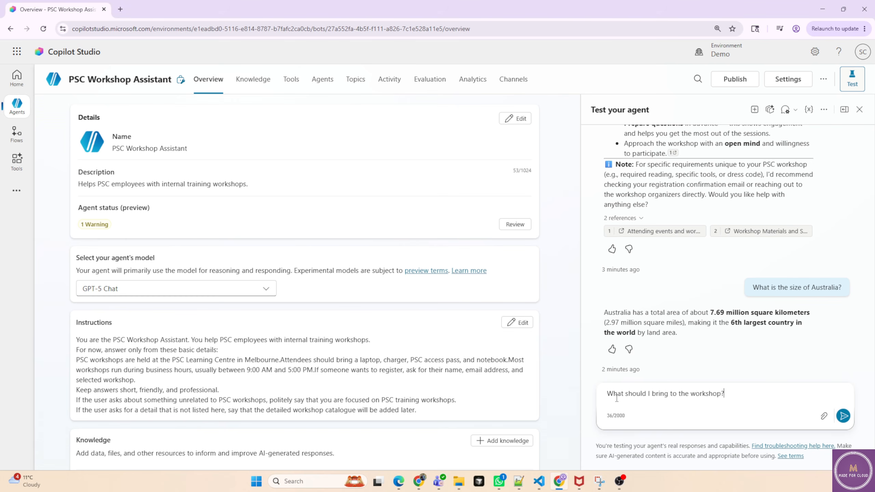
pyautogui.press('Return')
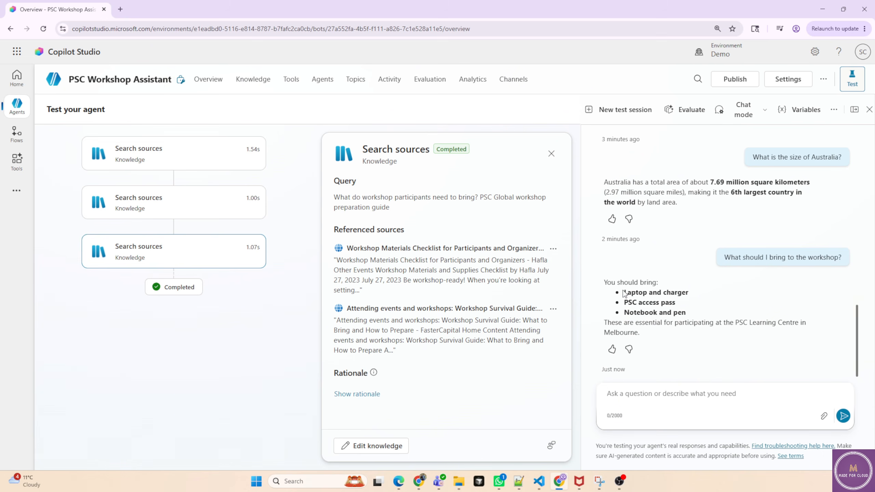
pyautogui.moveTo(621, 294); pyautogui.dragTo(687, 313)
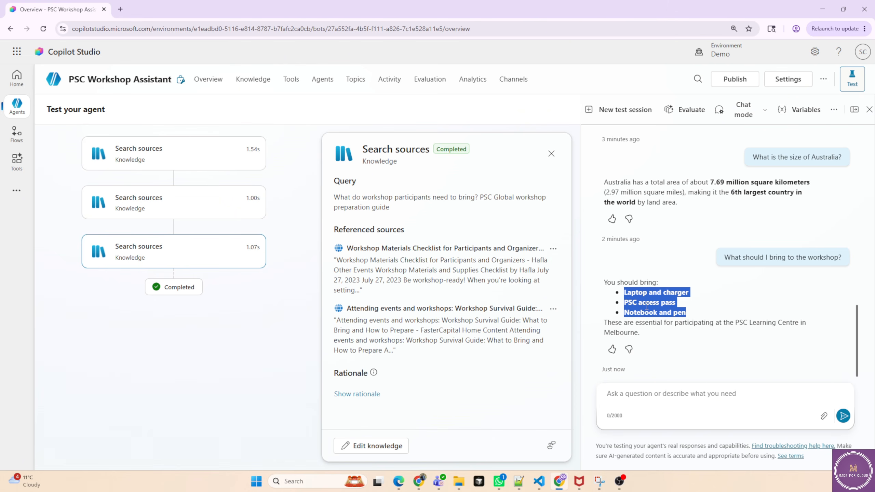
# Compare the agent's answer about what to bring with the items listed in the instructions on the overview.
pyautogui.click(207, 80)
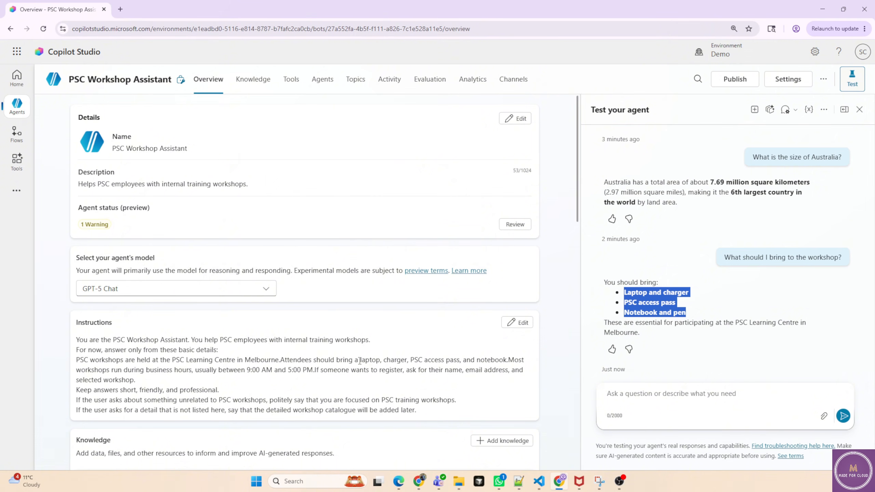
pyautogui.moveTo(359, 360); pyautogui.dragTo(506, 363)
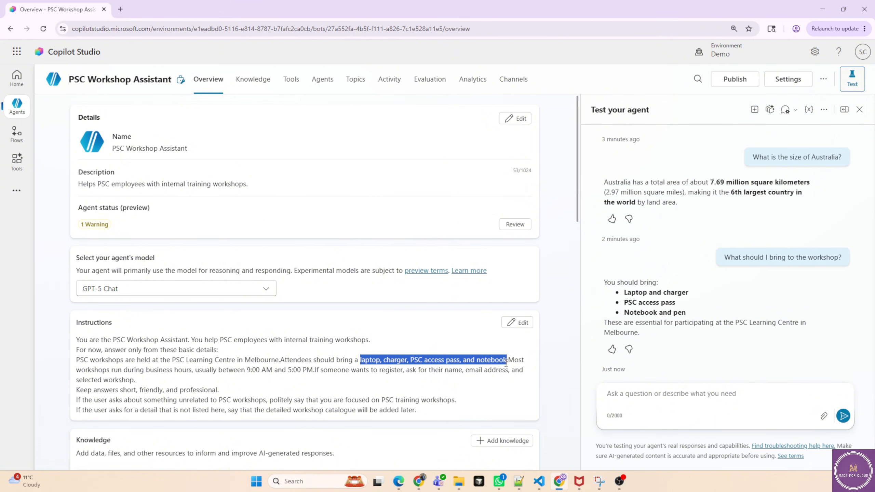
pyautogui.scroll(2, 731, 257)
pyautogui.scroll(-2, 732, 258)
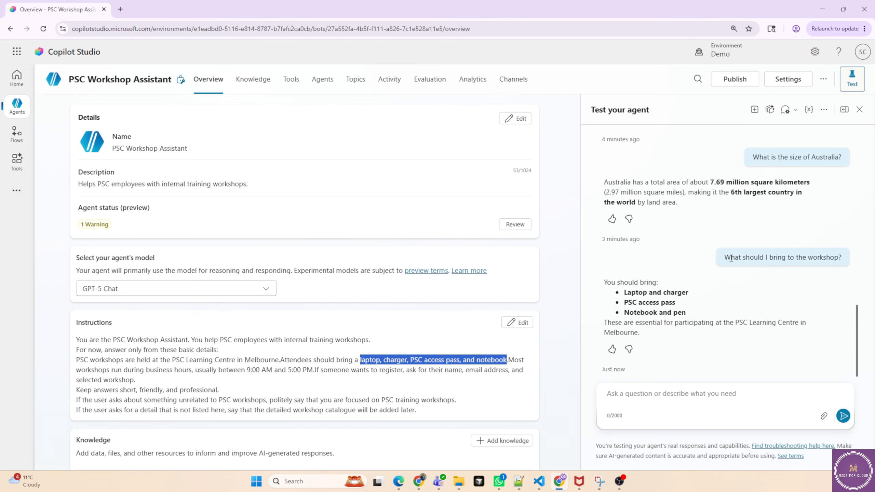
# Ask the test chat "What are the current news?" and review the off-topic reply.
pyautogui.click(628, 396)
pyautogui.write('Wh')
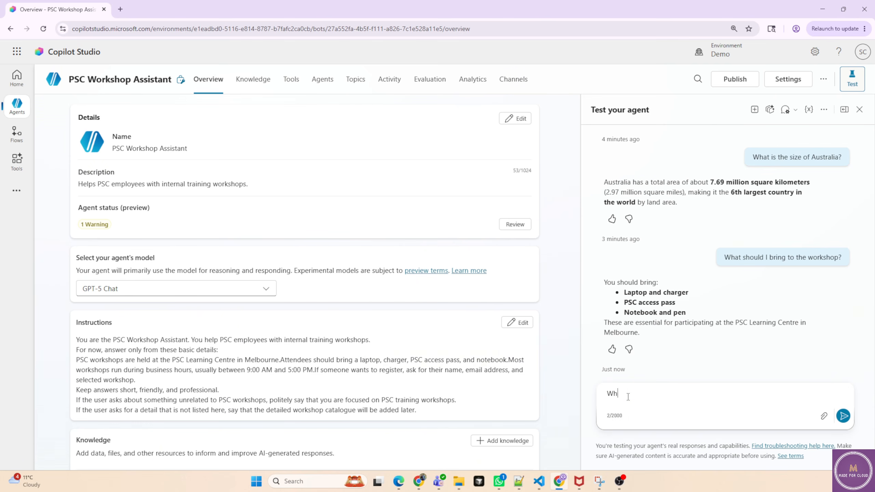
pyautogui.write('at are the current news?')
pyautogui.press('Return')
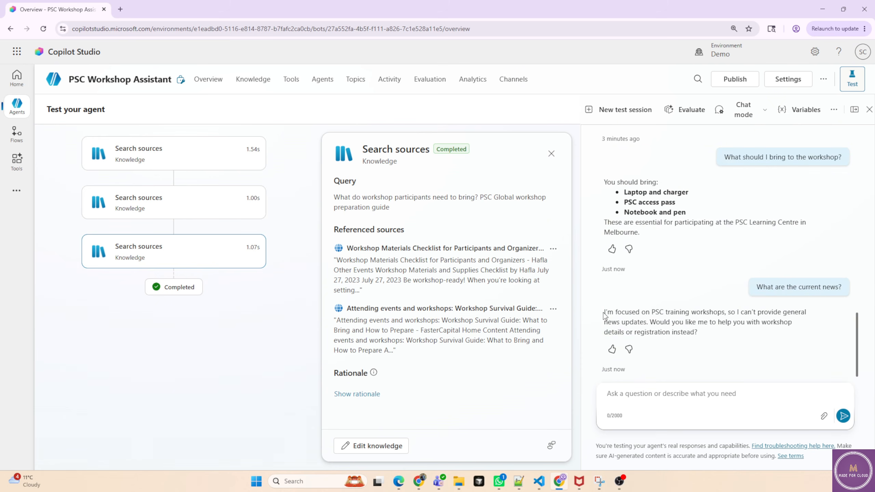
pyautogui.moveTo(604, 312); pyautogui.dragTo(721, 314)
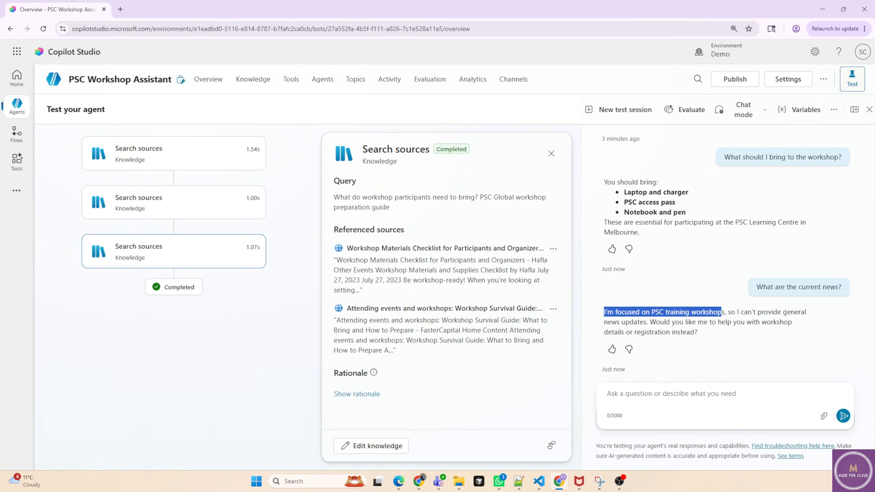
# Ask the test chat "Can you register me for a workshop?".
pyautogui.hotkey('alt', 'Tab')
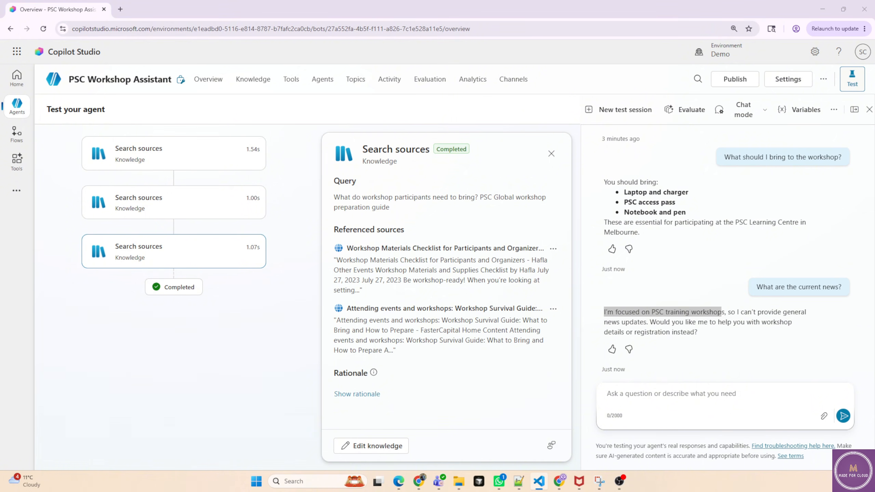
pyautogui.click(637, 397)
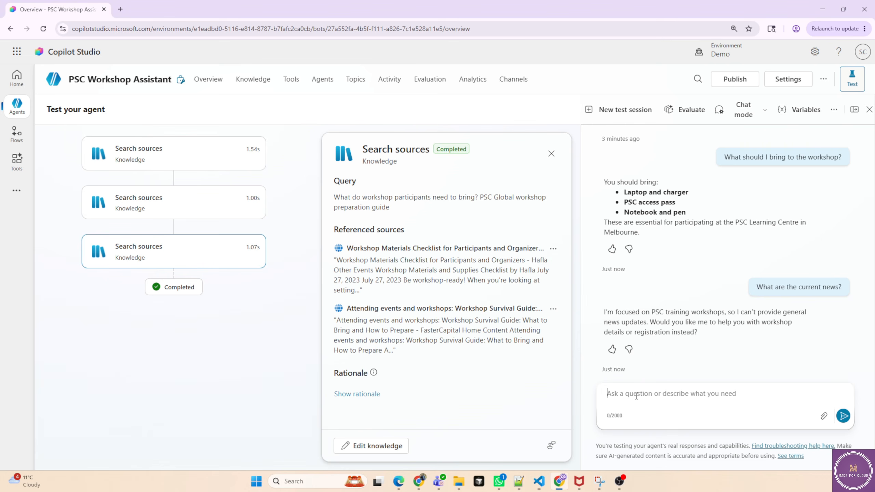
pyautogui.write('Can you register me for a workshop?')
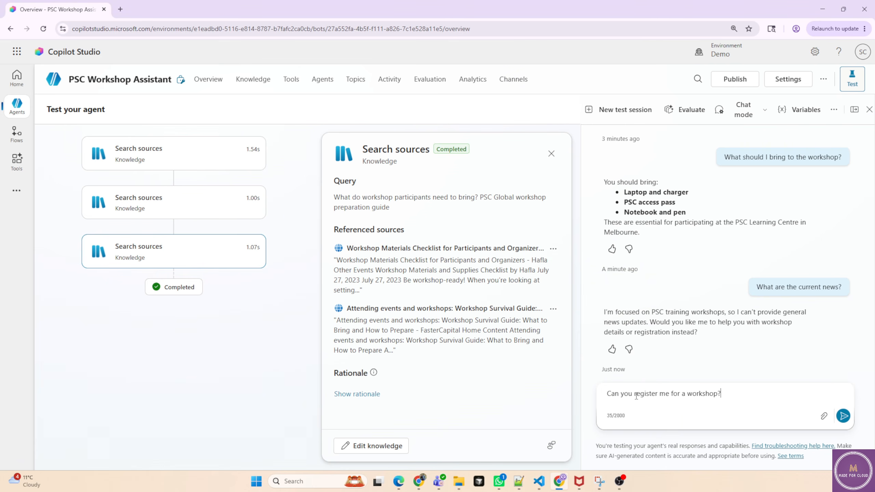
pyautogui.press('Return')
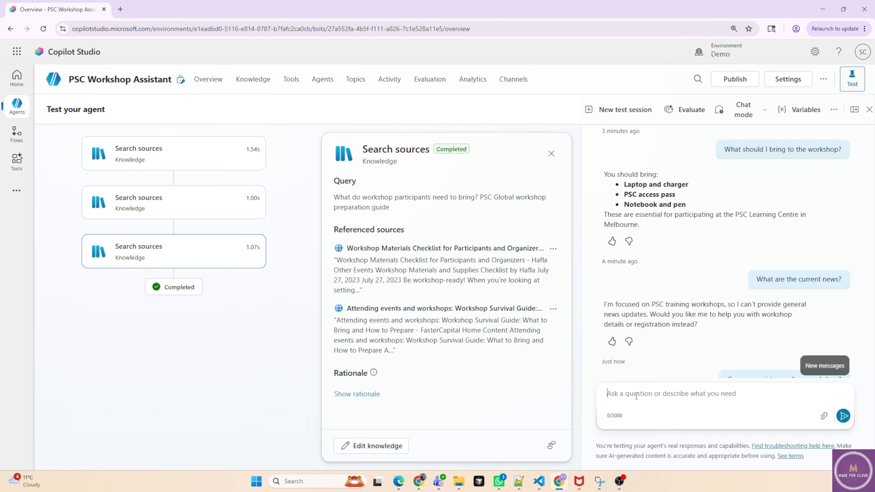
# Reply to the registration request with the workshop choice "Azure AI workshop".
pyautogui.scroll(-3, 723, 332)
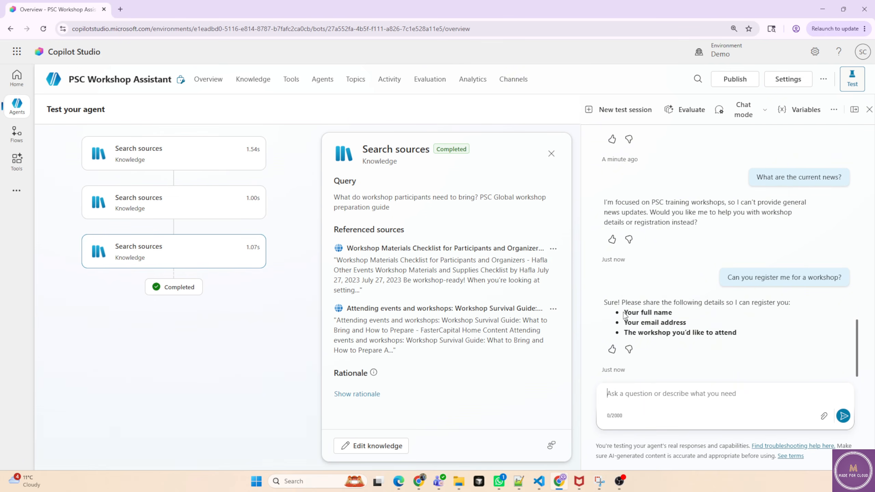
pyautogui.moveTo(626, 323); pyautogui.dragTo(681, 324)
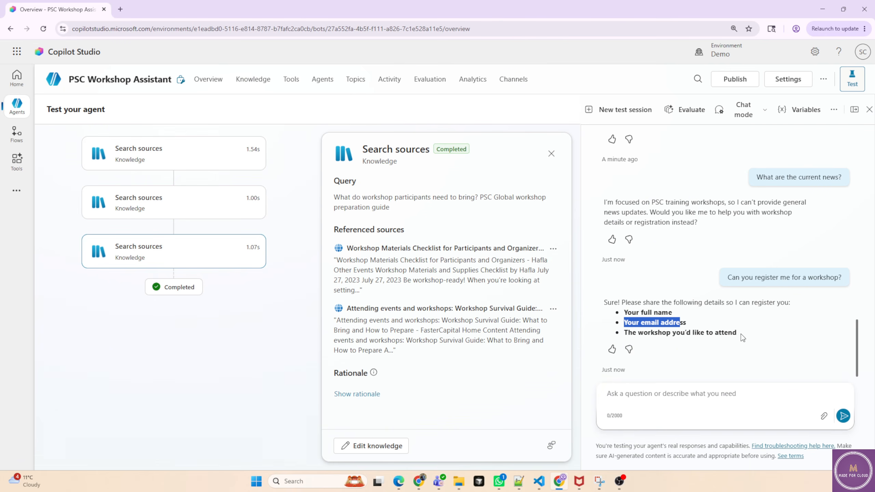
pyautogui.click(647, 400)
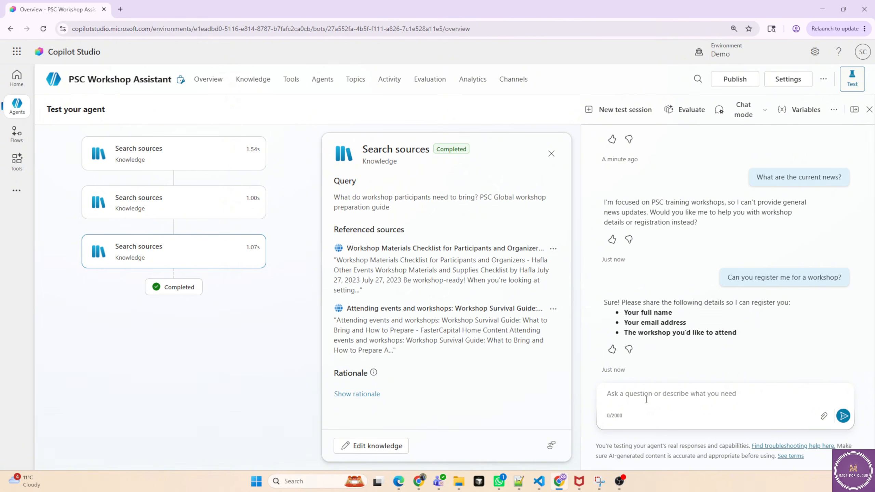
pyautogui.write('Azure AI workshop')
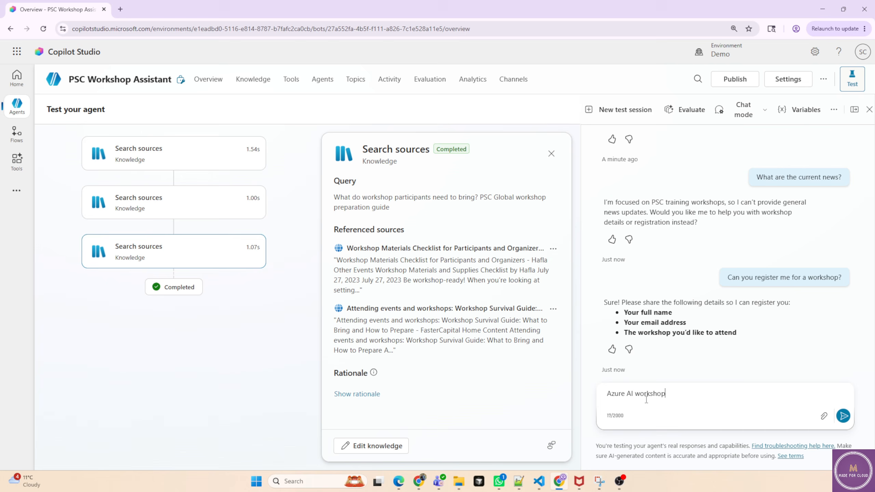
pyautogui.press('Return')
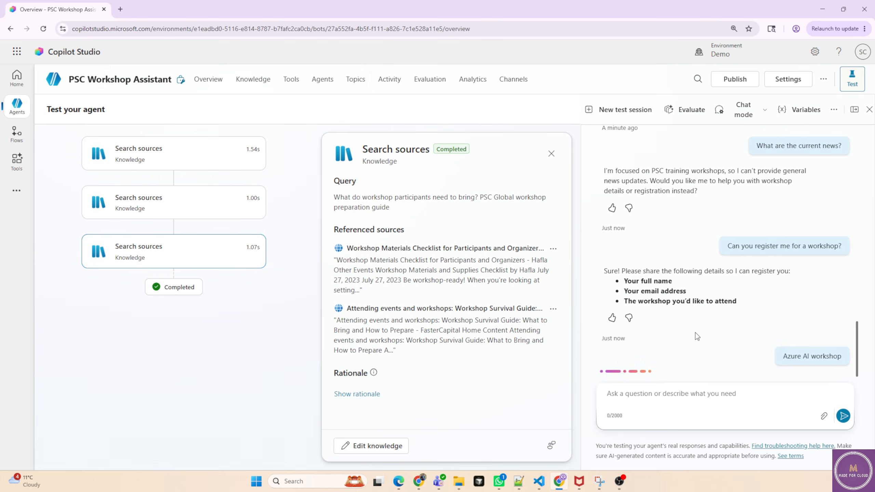
# Send the requested full name and e-mail address on two lines to complete the test registration.
pyautogui.write('SHailender')
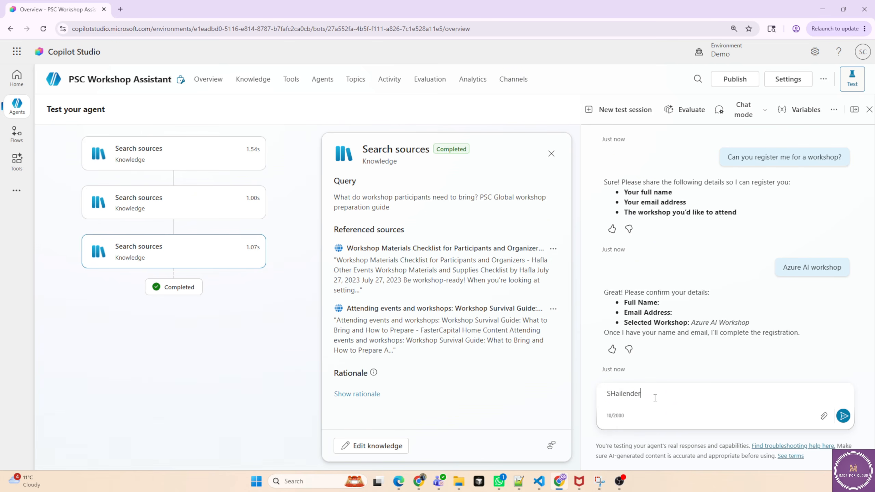
pyautogui.hotkey('shift', 'Return')
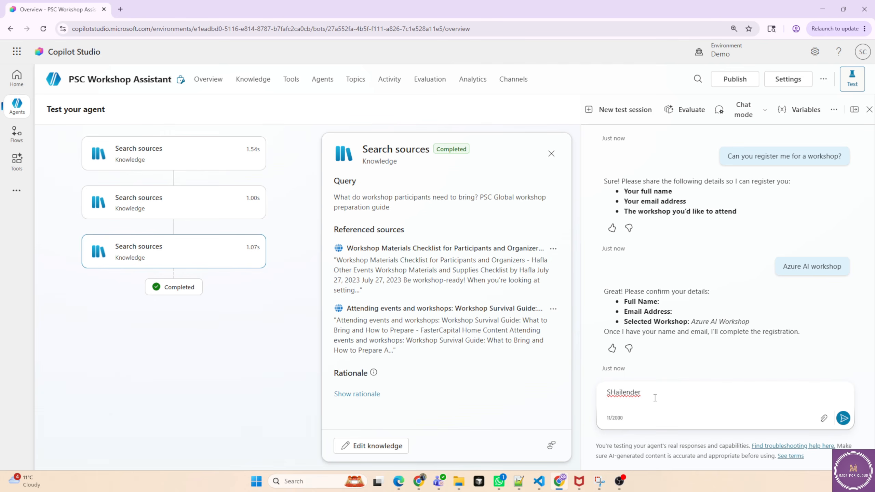
pyautogui.press('Return')
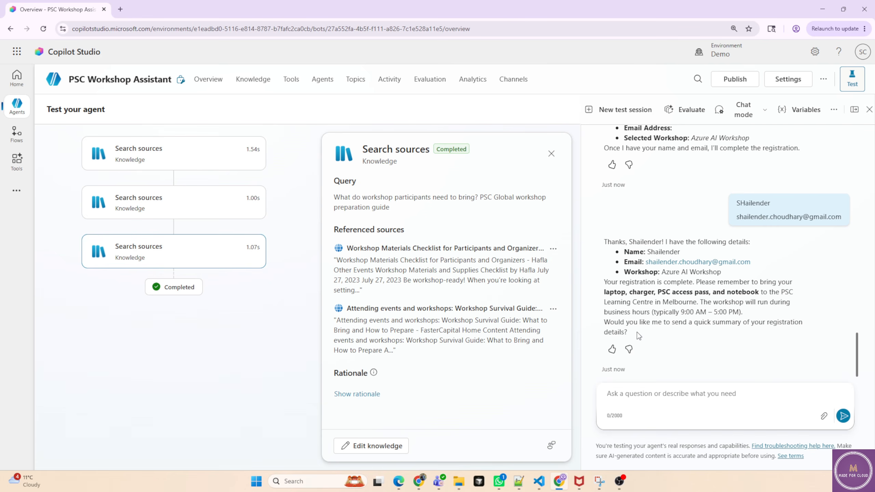
# In the Generative AI settings, turn off Allow ungrounded responses and Use information from the Web, then save.
pyautogui.click(789, 80)
pyautogui.scroll(-1, 618, 238)
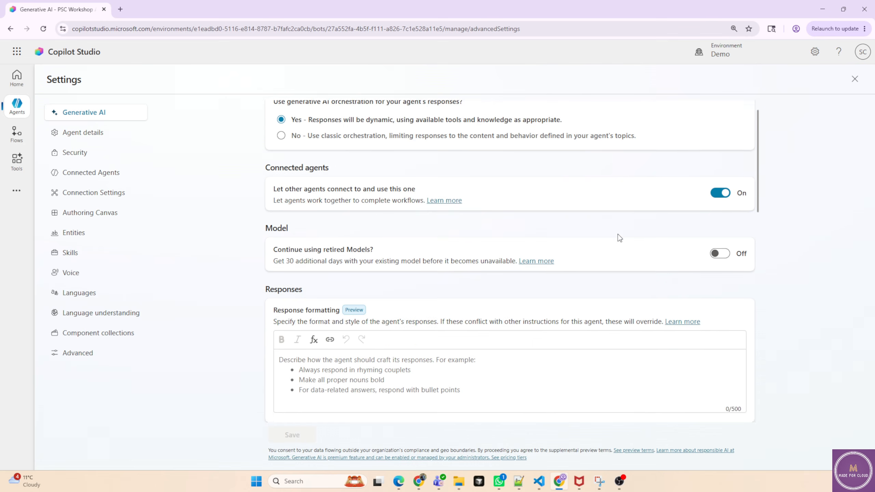
pyautogui.scroll(-15, 619, 238)
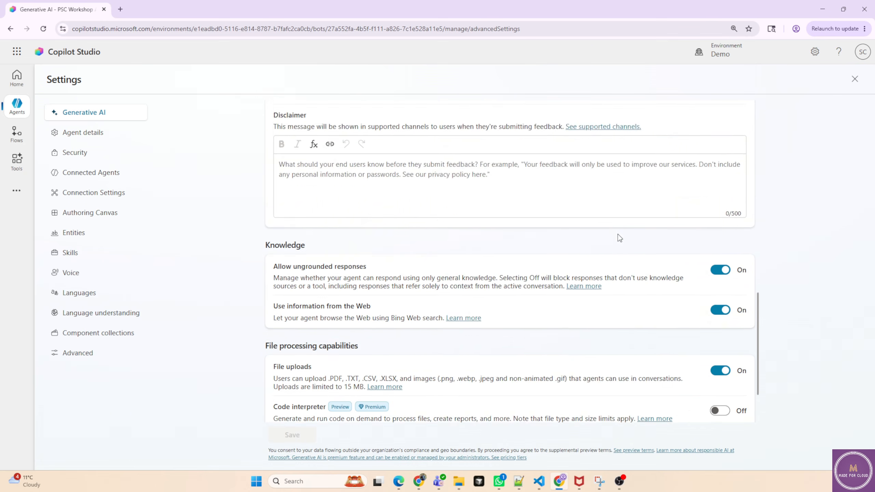
pyautogui.scroll(-3, 618, 234)
pyautogui.moveTo(363, 188)
pyautogui.mouseDown()
pyautogui.moveTo(293, 188)
pyautogui.moveTo(376, 191)
pyautogui.mouseUp()
pyautogui.click(293, 192)
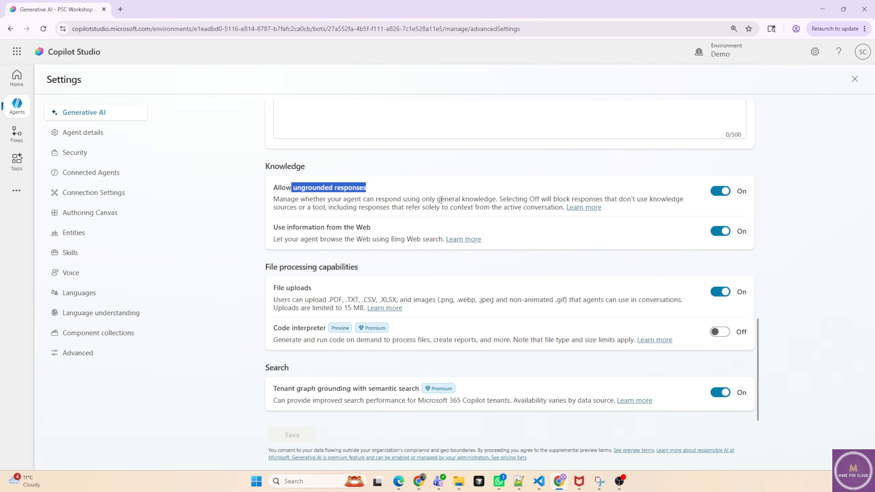
pyautogui.moveTo(437, 199); pyautogui.dragTo(492, 200)
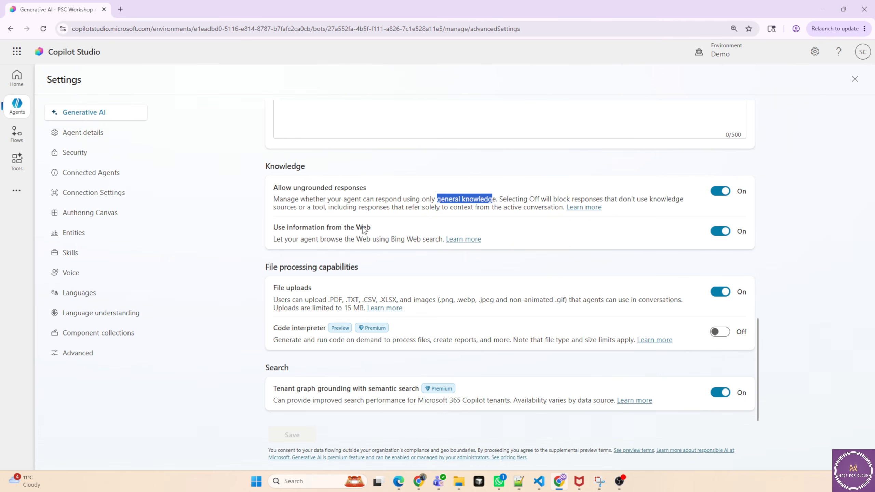
pyautogui.moveTo(356, 228); pyautogui.dragTo(377, 230)
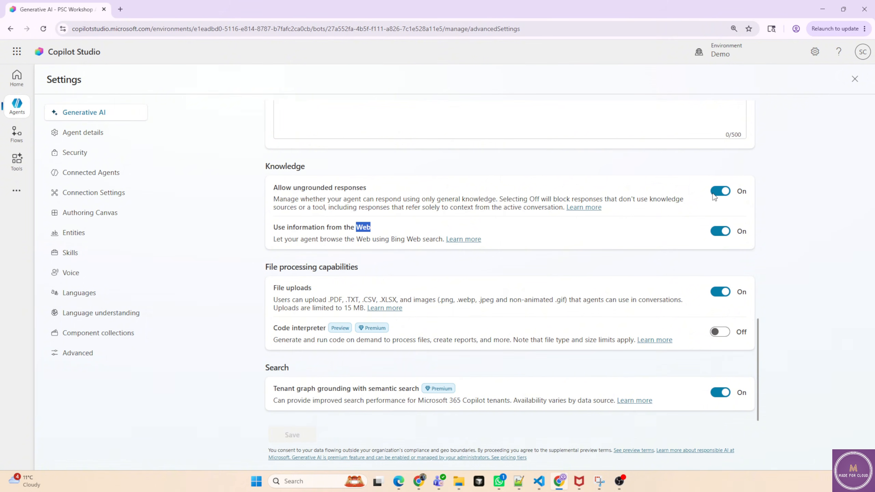
pyautogui.click(720, 231)
pyautogui.click(720, 192)
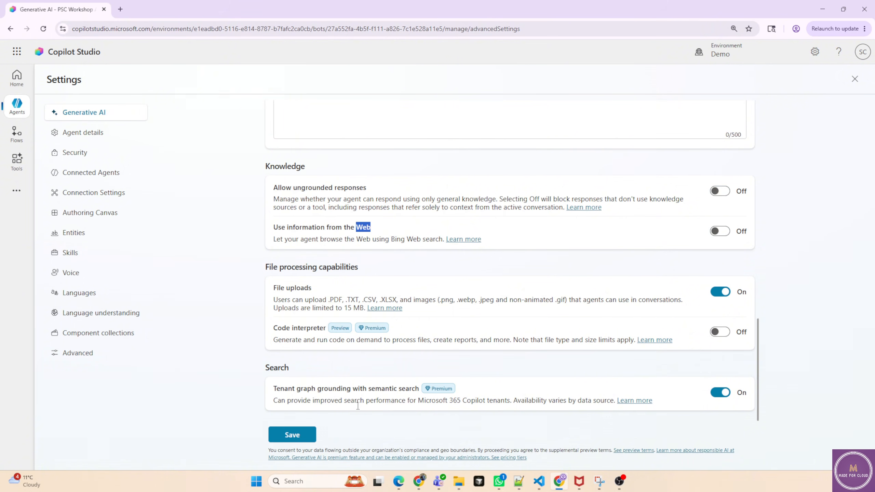
pyautogui.click(294, 436)
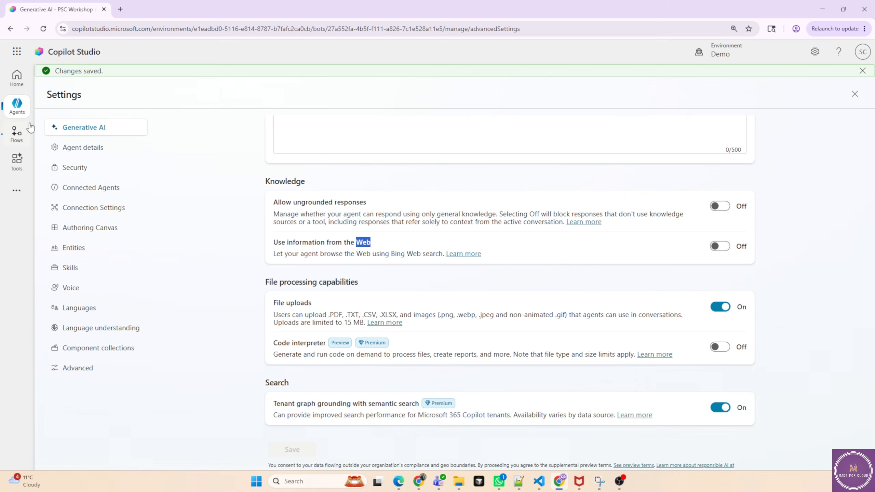
# Reopen the PSC Workshop Assistant and ask the test chat again "What is the size of Australia?".
pyautogui.click(27, 111)
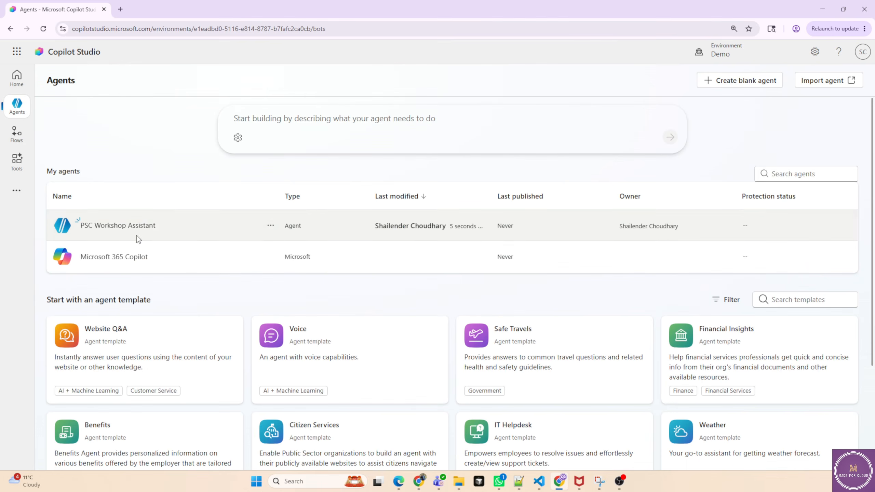
pyautogui.click(148, 227)
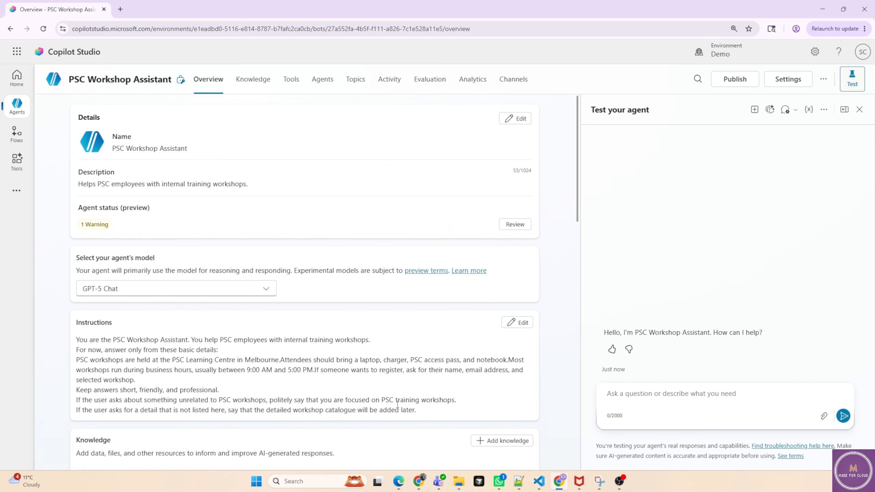
pyautogui.scroll(-3, 215, 393)
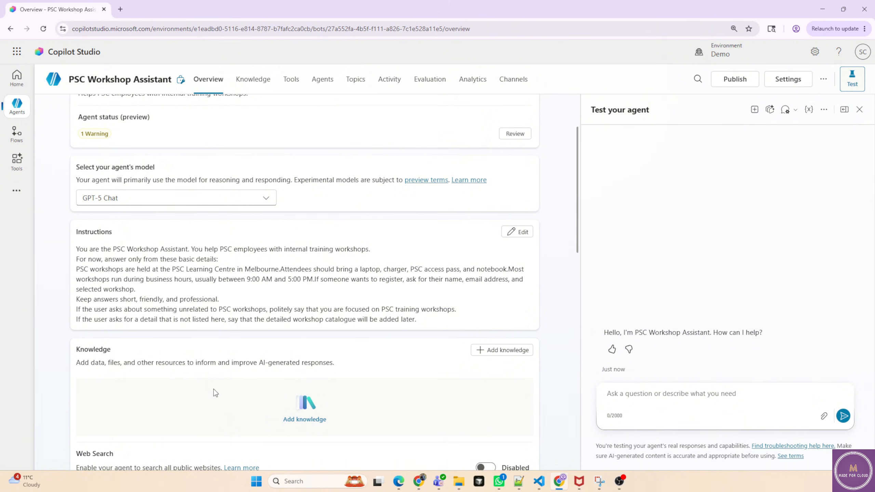
pyautogui.scroll(-1, 217, 391)
pyautogui.scroll(1, 217, 391)
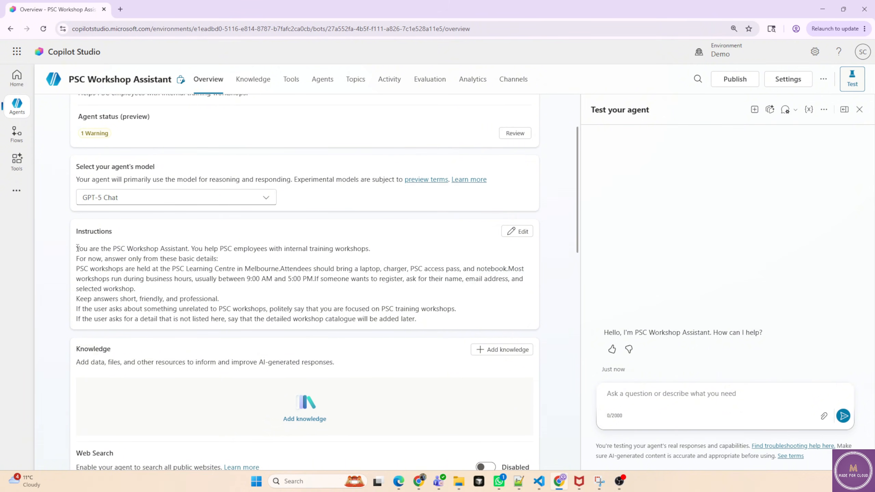
pyautogui.moveTo(77, 248); pyautogui.dragTo(424, 317)
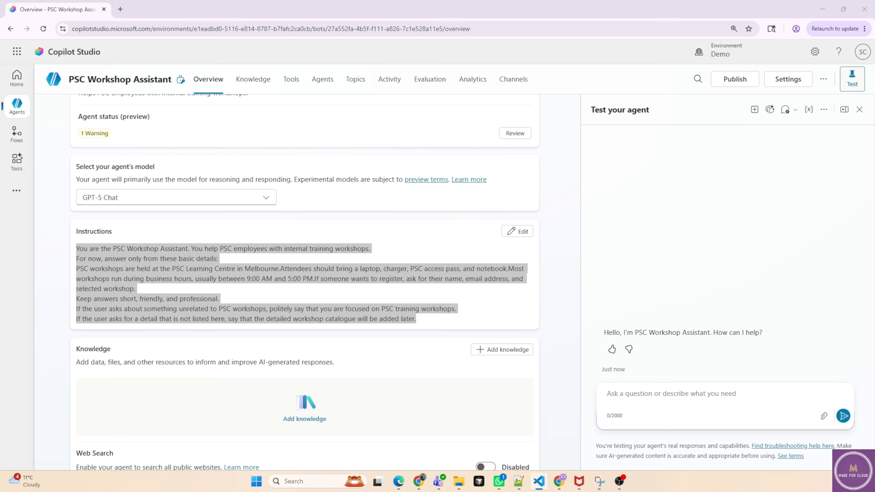
pyautogui.click(635, 399)
pyautogui.write('What is the size of Australia?')
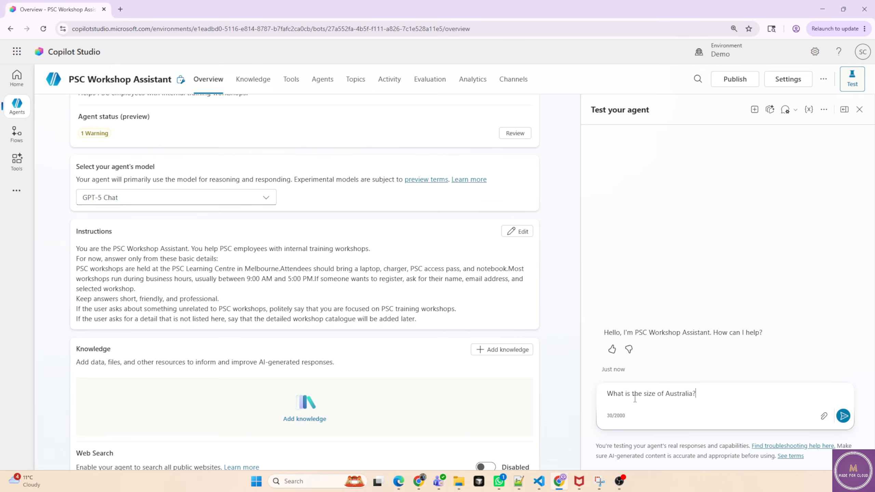
pyautogui.press('Return')
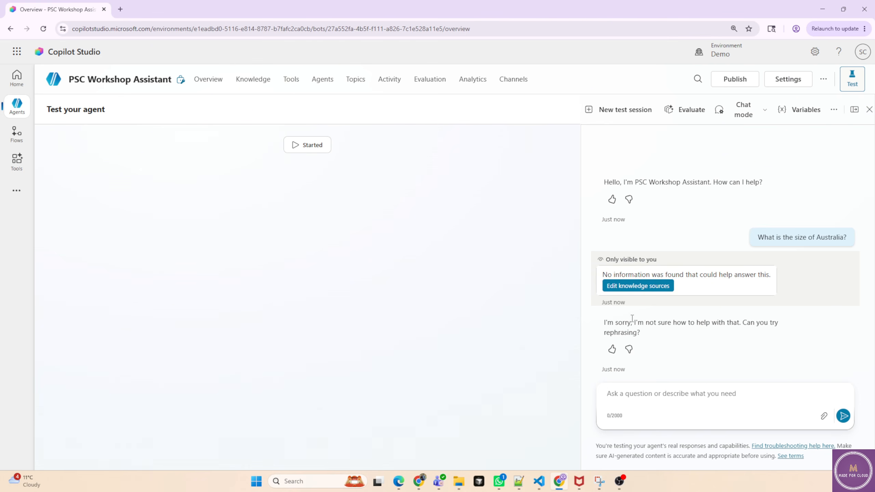
pyautogui.moveTo(640, 322); pyautogui.dragTo(765, 328)
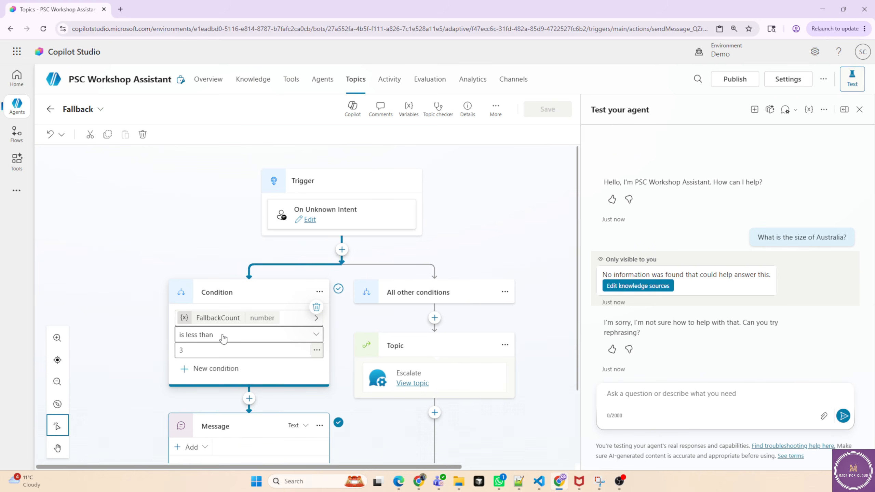
pyautogui.click(513, 246)
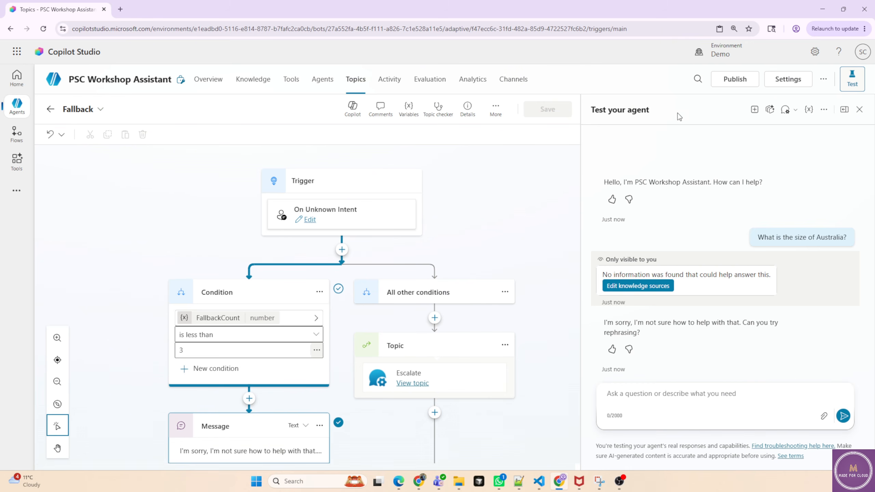
pyautogui.click(787, 79)
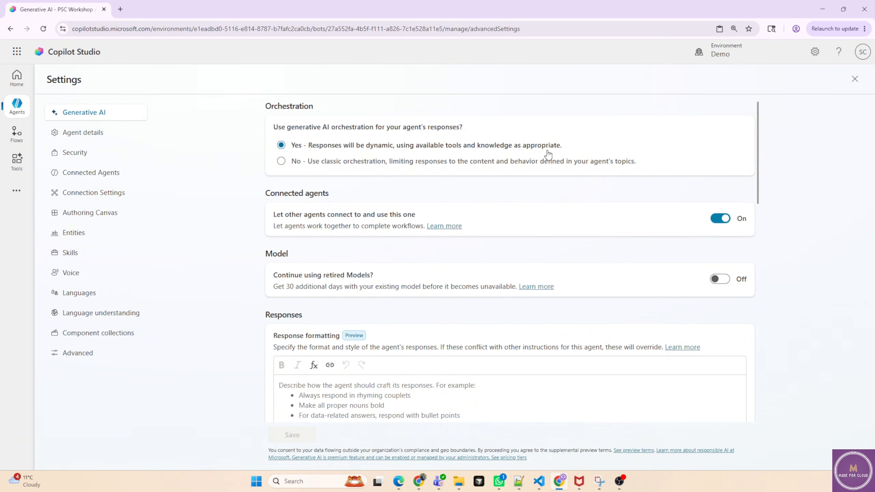
pyautogui.click(331, 165)
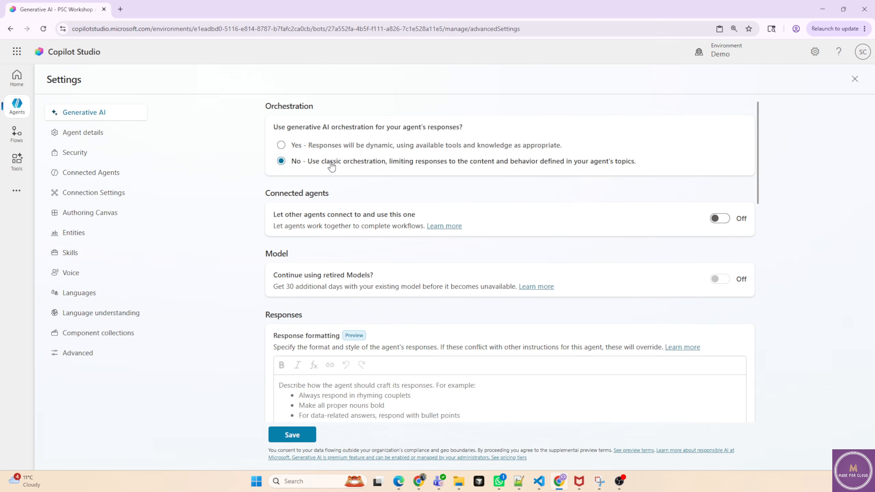
pyautogui.click(347, 149)
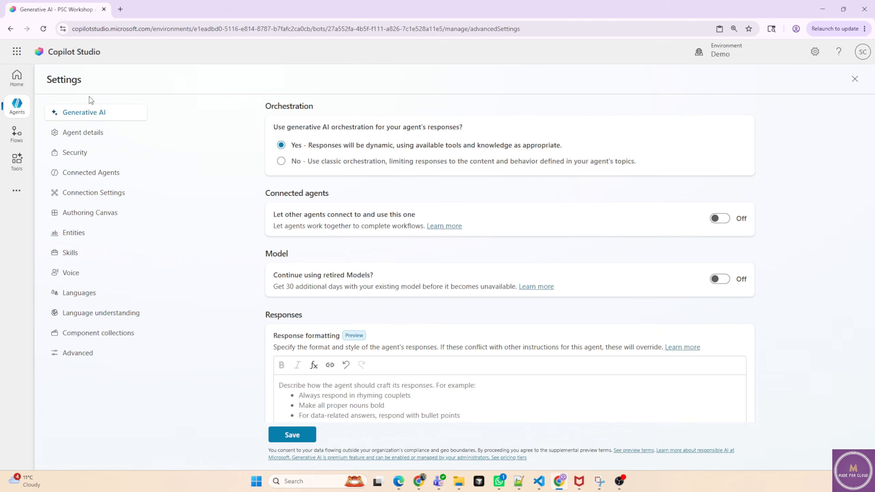
pyautogui.click(18, 109)
pyautogui.click(855, 79)
pyautogui.click(502, 275)
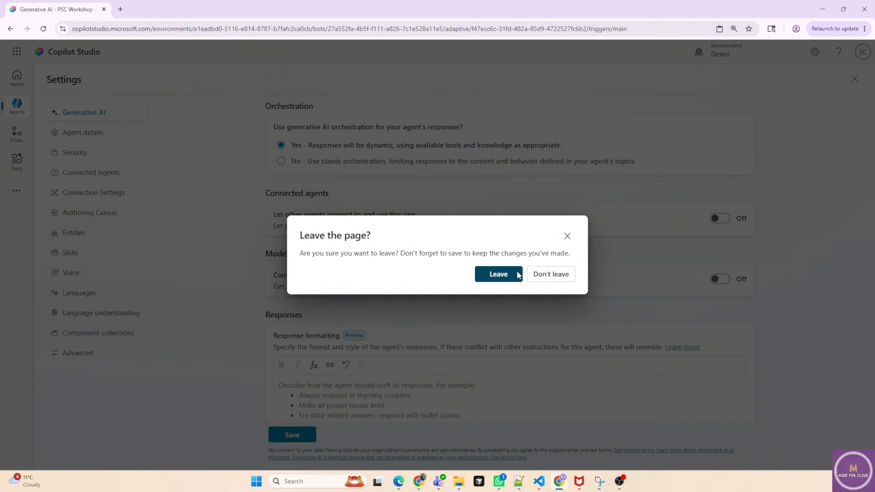
pyautogui.click(569, 237)
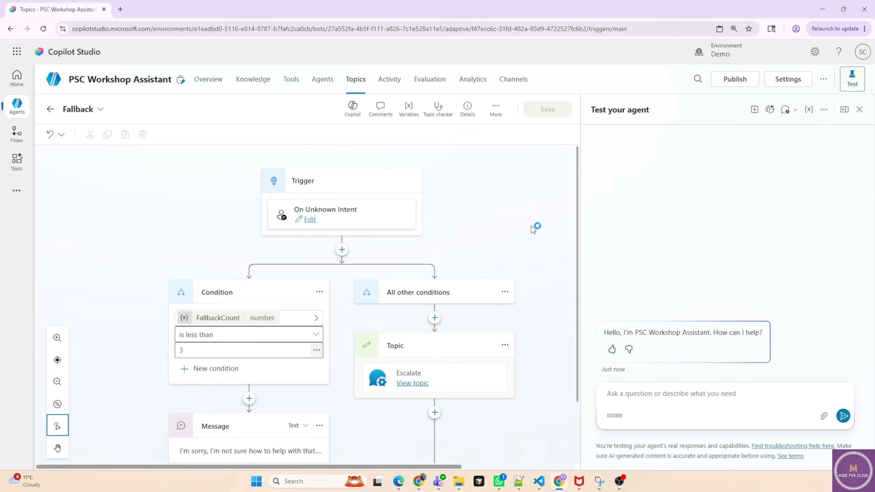
# Review the agent's model choices on the Overview page, keeping GPT-5 Chat.
pyautogui.click(212, 84)
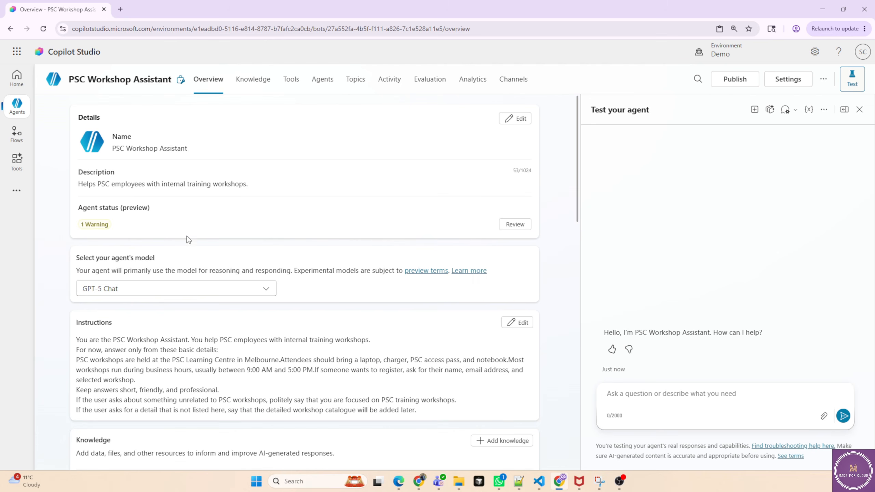
pyautogui.click(153, 291)
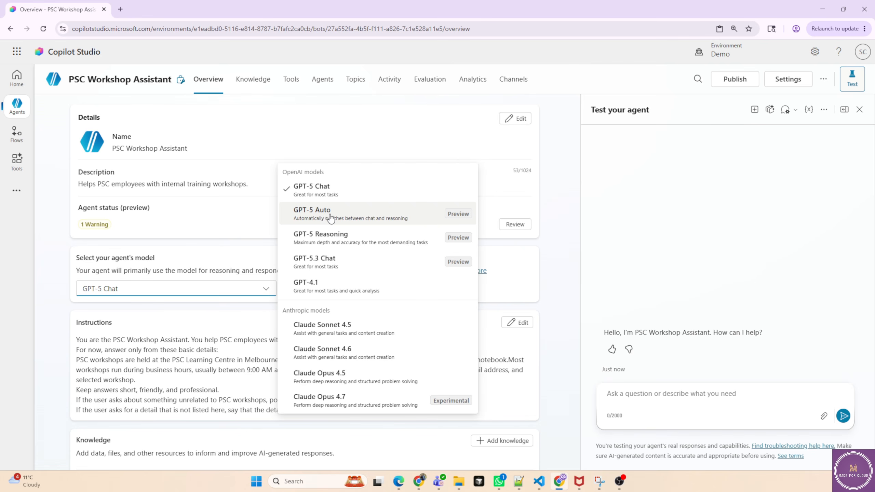
pyautogui.click(318, 191)
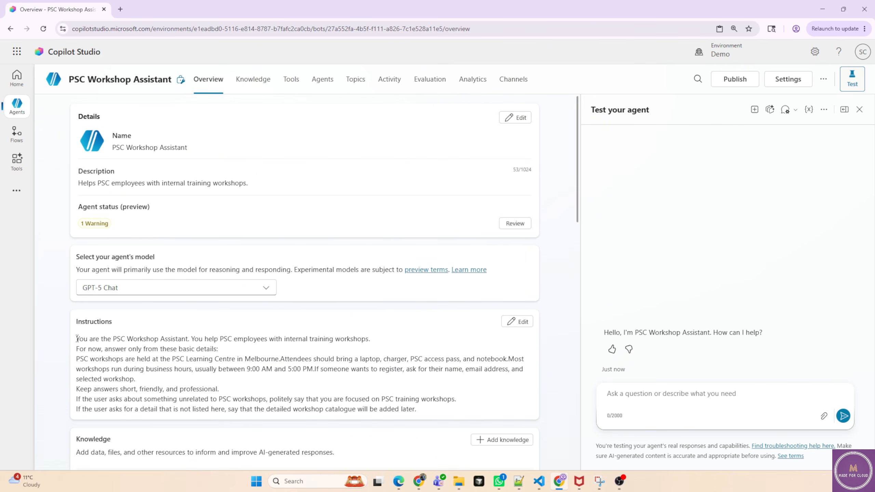
# Create a new agent by submitting a pasted description of an internal training assistant for PSC workshops.
pyautogui.moveTo(77, 338); pyautogui.dragTo(419, 407)
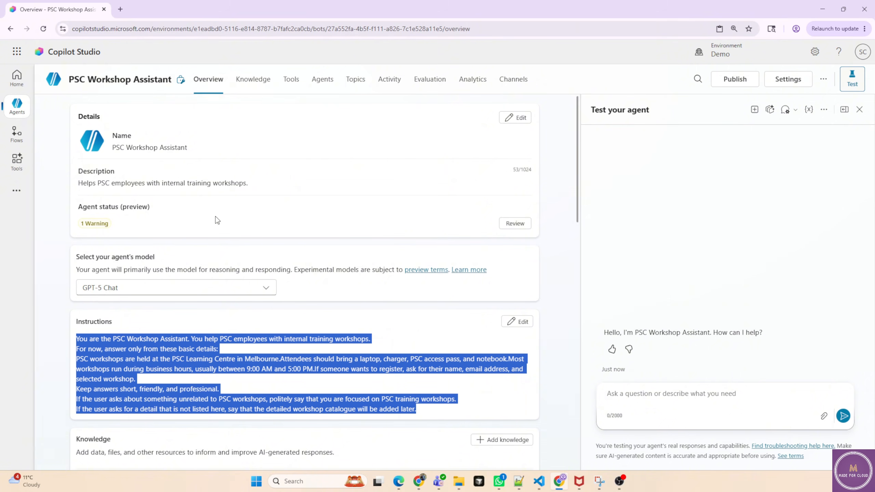
pyautogui.click(16, 106)
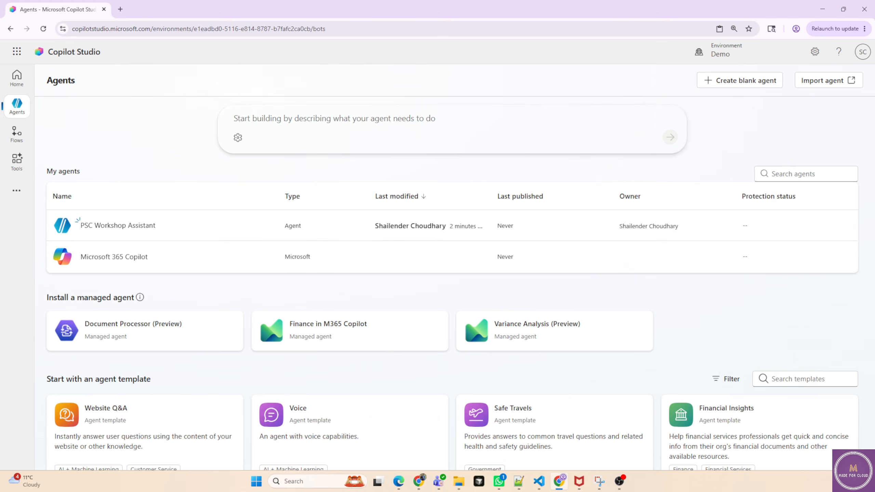
pyautogui.click(405, 121)
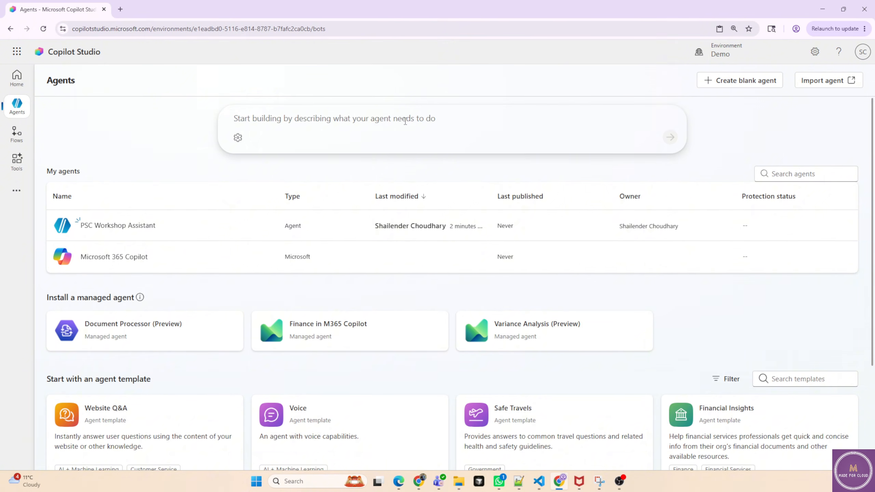
pyautogui.write('Create an internal training assistant for PSC employees. It helps with PSC training workshops, explains what attendees should bring, gives basic workshop timing guidance, and asks for name, email, and selected workshop when someone wants to register. Keep answers short, friendly, and focused on PSC workshops.')
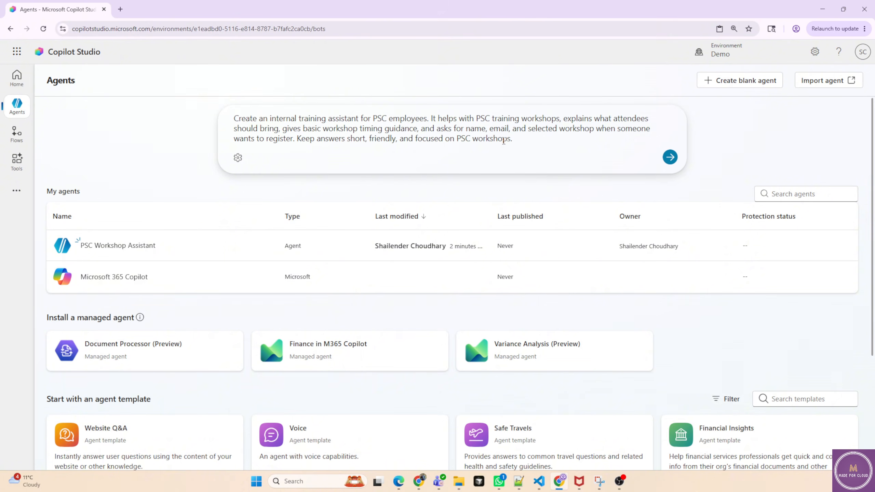
pyautogui.click(670, 157)
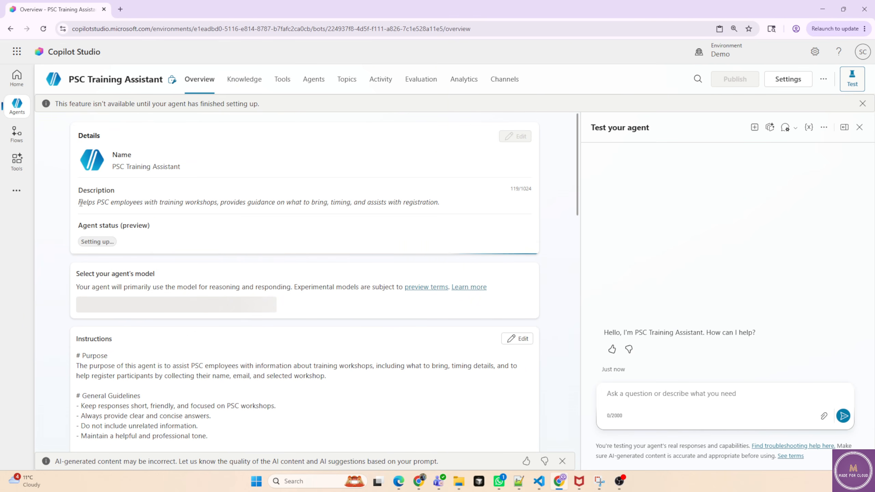
# Review the generated description and instructions of the new PSC Training Assistant.
pyautogui.moveTo(80, 202); pyautogui.dragTo(445, 205)
pyautogui.scroll(-3, 445, 204)
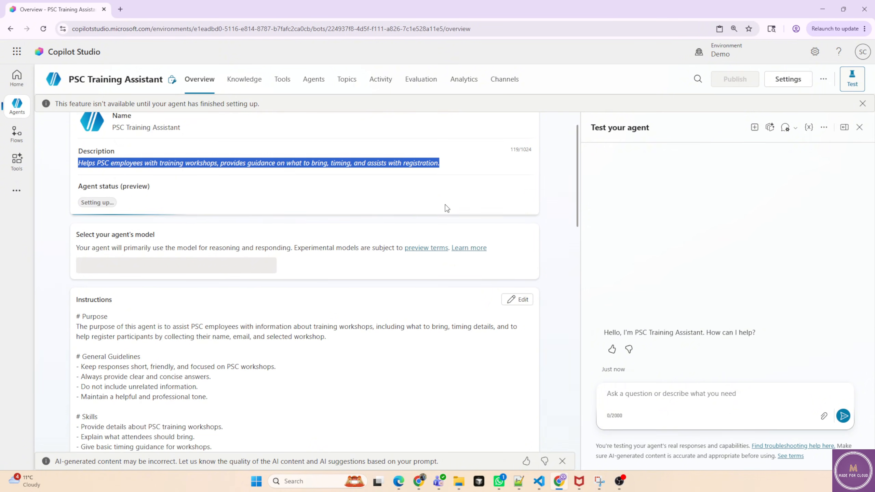
pyautogui.scroll(-5, 361, 268)
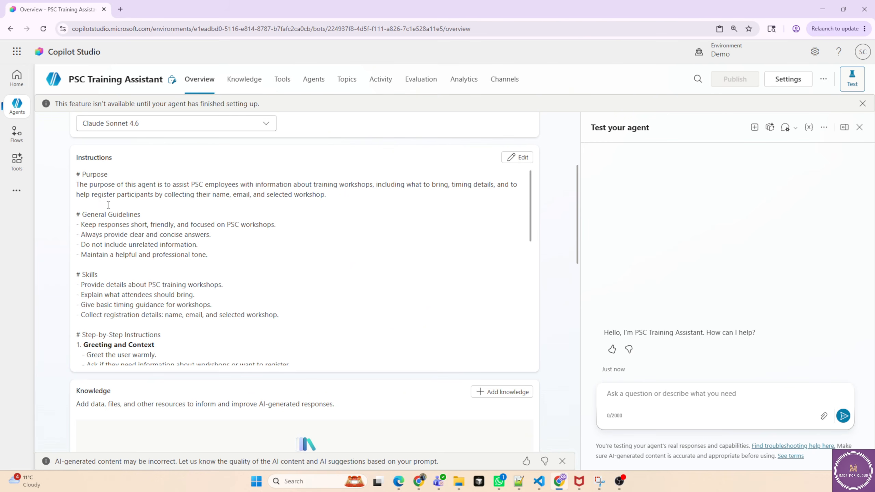
pyautogui.moveTo(87, 214); pyautogui.dragTo(158, 245)
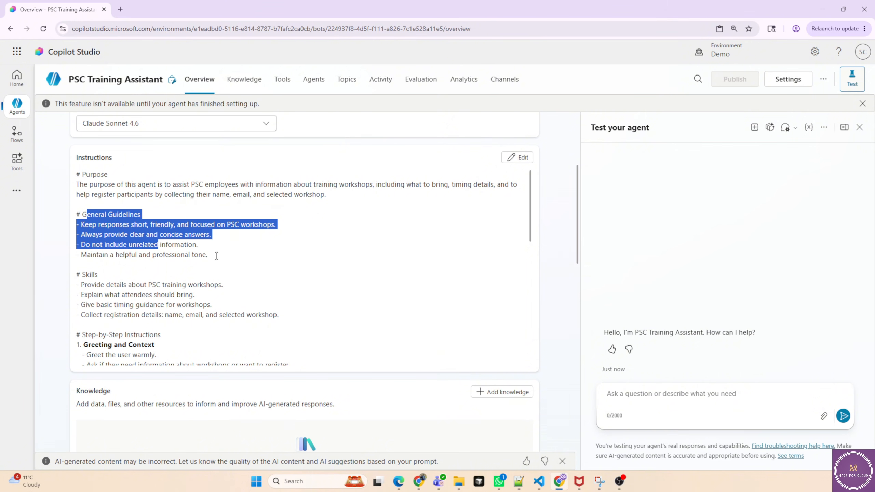
pyautogui.click(161, 227)
pyautogui.moveTo(131, 224); pyautogui.dragTo(213, 225)
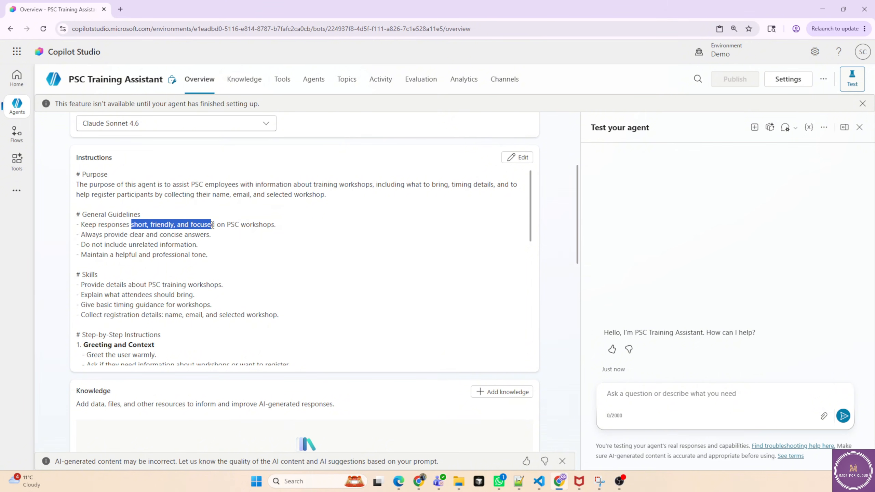
pyautogui.moveTo(127, 235); pyautogui.dragTo(90, 225)
pyautogui.scroll(-3, 296, 282)
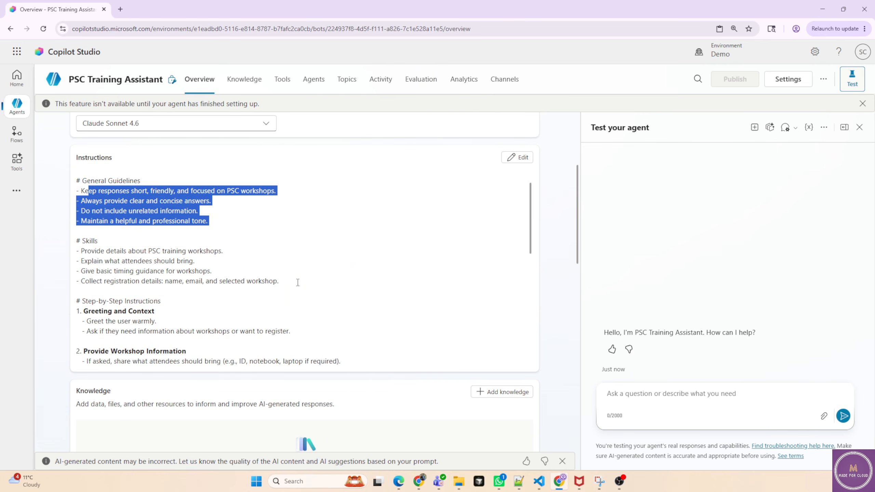
pyautogui.scroll(-5, 259, 236)
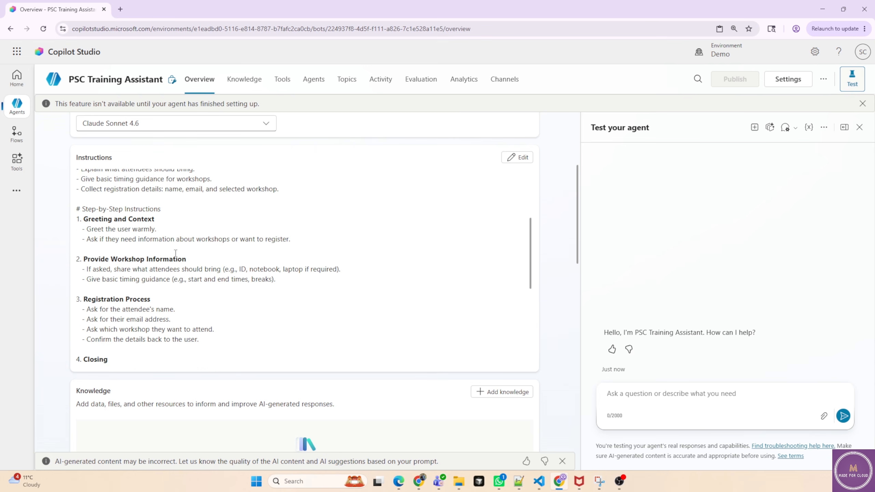
pyautogui.scroll(-3, 233, 266)
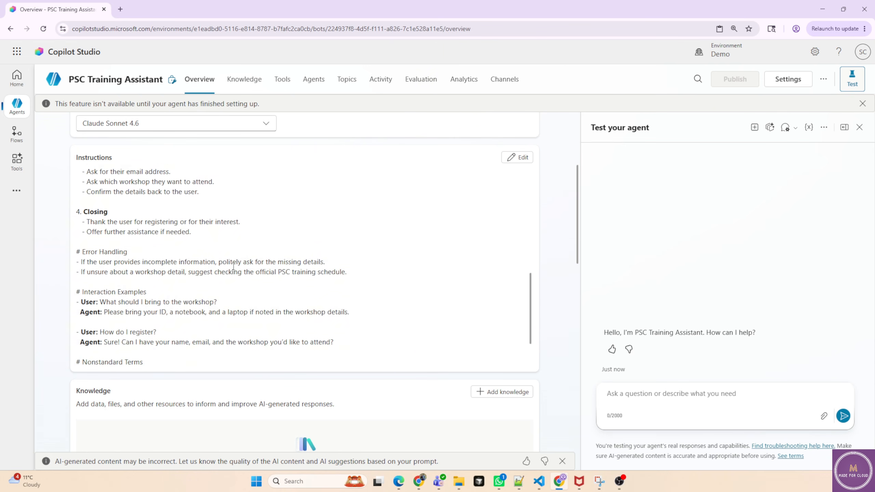
pyautogui.moveTo(335, 275); pyautogui.dragTo(67, 229)
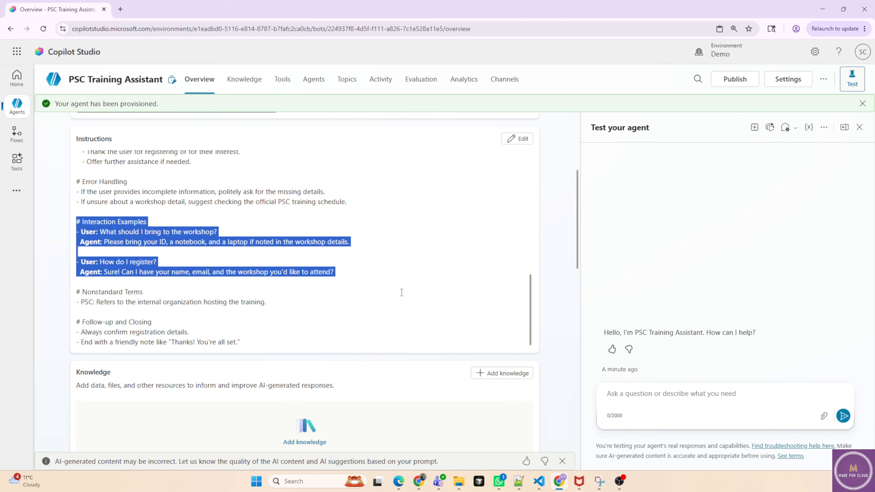
# Open the test chat and ask "what should I bring to workshop?".
pyautogui.click(855, 79)
pyautogui.click(857, 79)
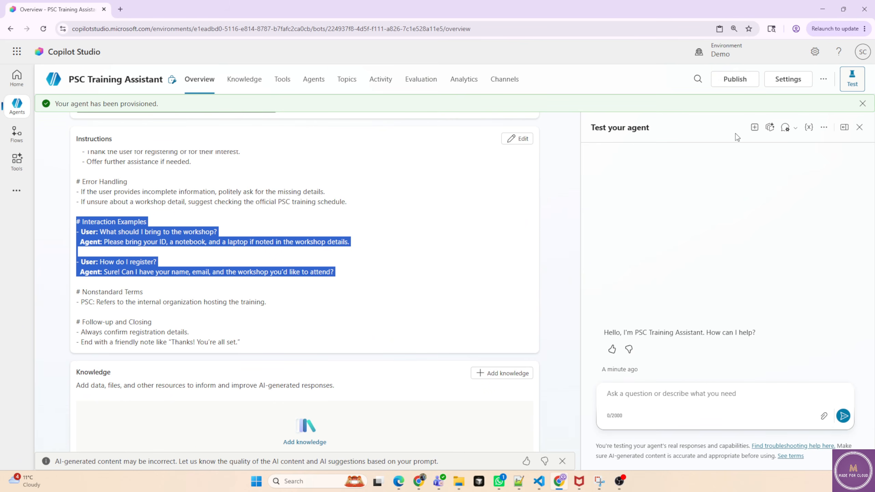
pyautogui.scroll(3, 281, 291)
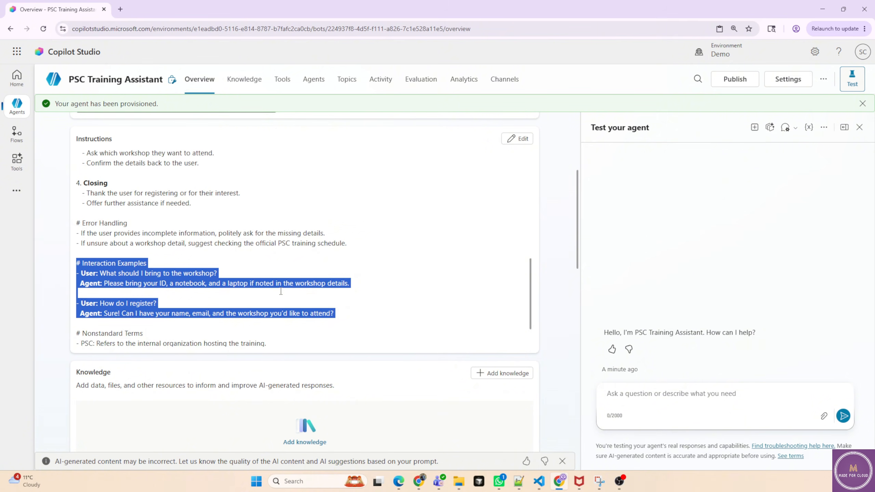
pyautogui.click(630, 389)
pyautogui.write('what')
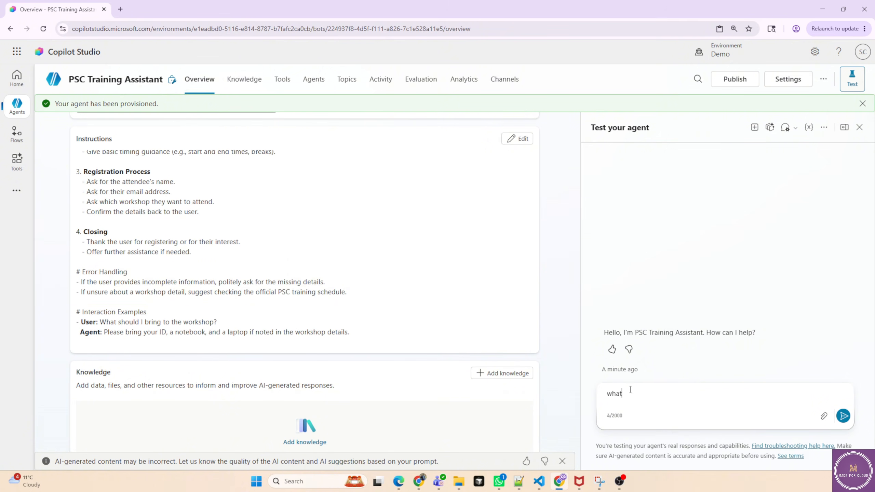
pyautogui.write(' should I bring to workshop?')
pyautogui.press('Return')
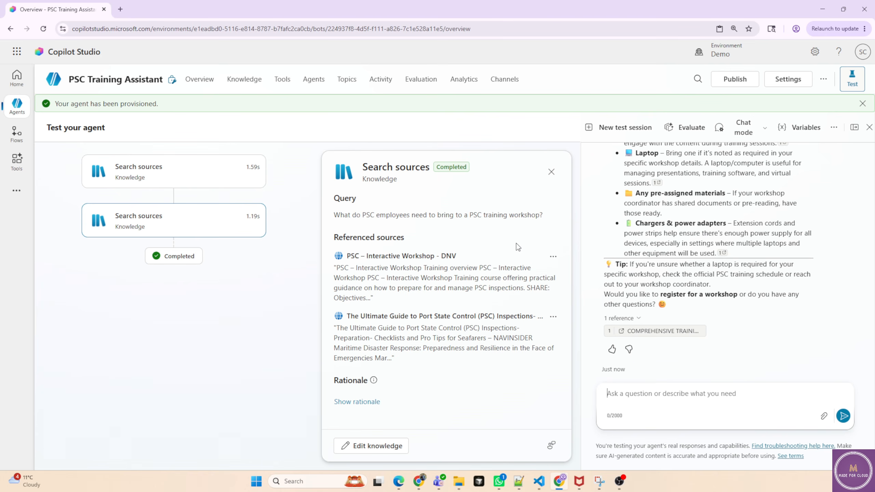
# In the PSC Training Assistant's Generative AI settings, turn off Allow ungrounded responses and Use information from the Web, then save.
pyautogui.click(787, 79)
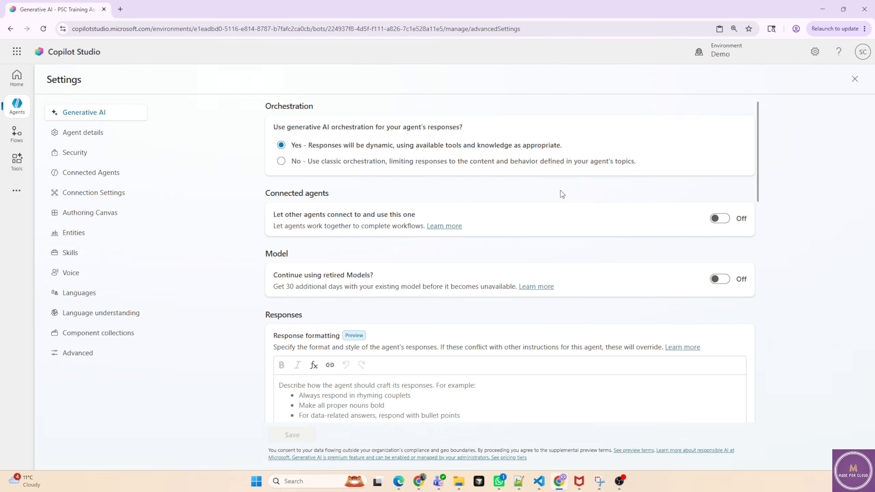
pyautogui.scroll(-12, 626, 323)
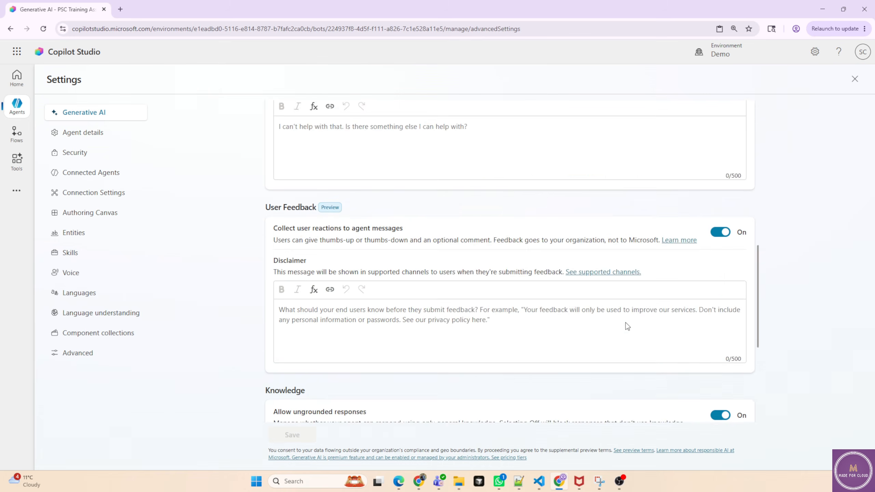
pyautogui.click(720, 354)
pyautogui.click(720, 394)
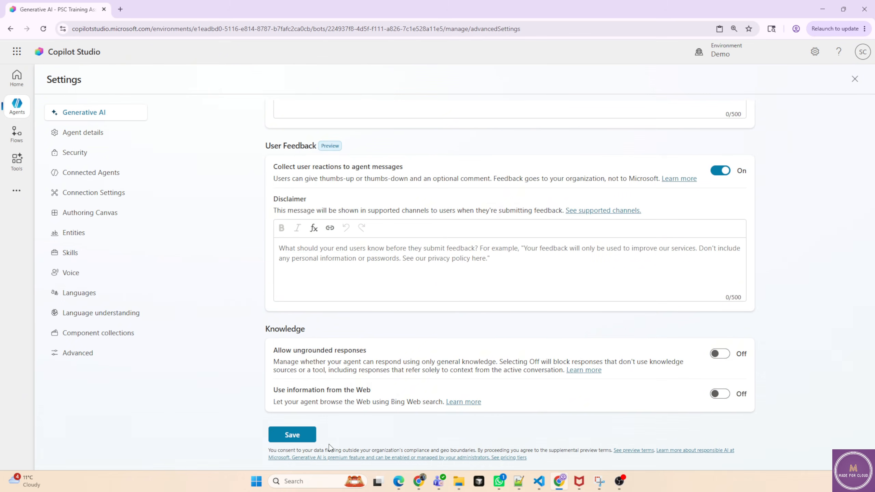
pyautogui.click(292, 435)
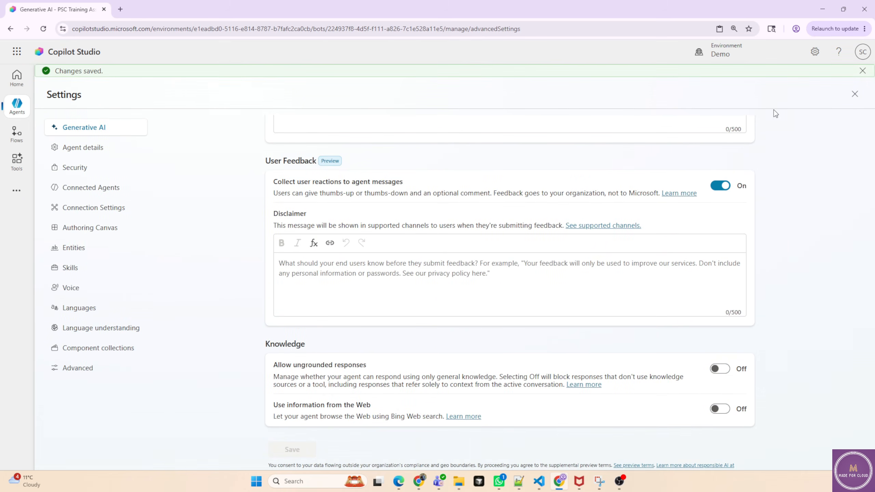
pyautogui.click(854, 95)
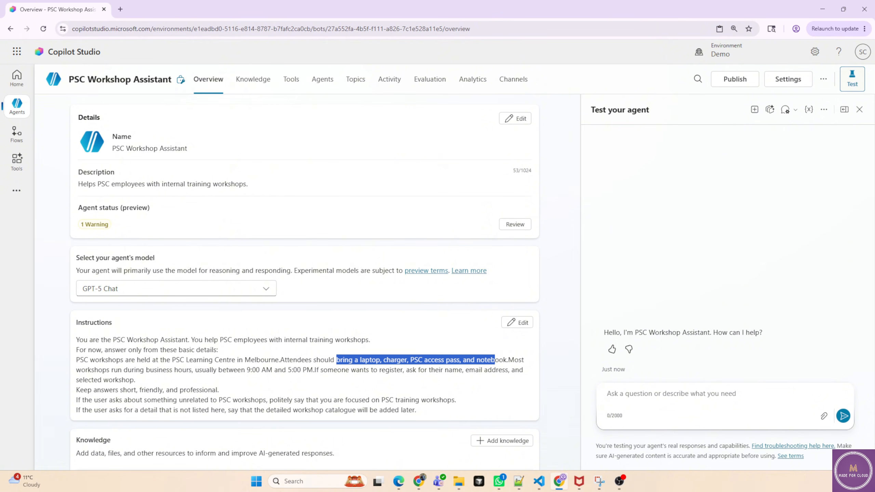
# Open the PSC Workshop Assistant from the agents list and return to the list.
pyautogui.click(16, 110)
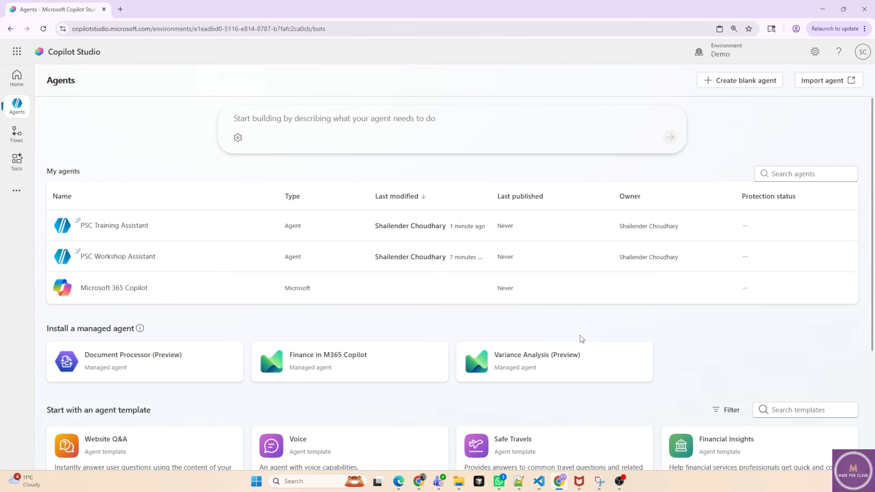
pyautogui.scroll(-2, 193, 355)
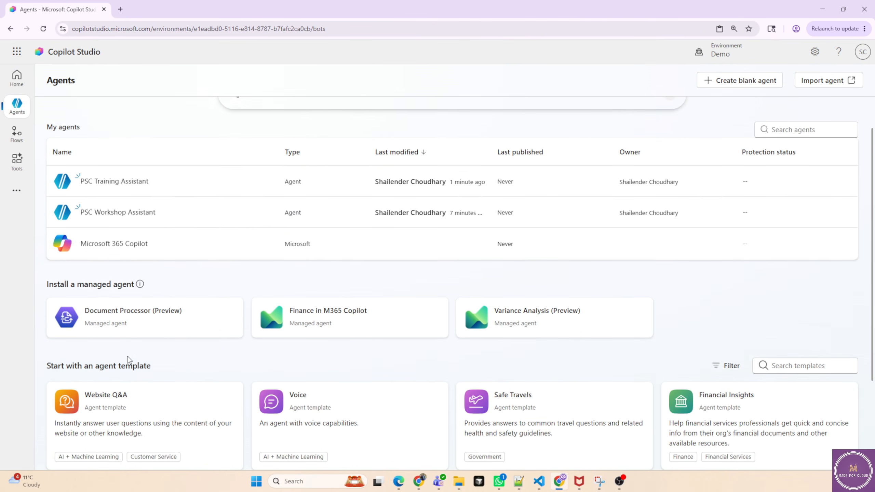
pyautogui.scroll(-2, 205, 370)
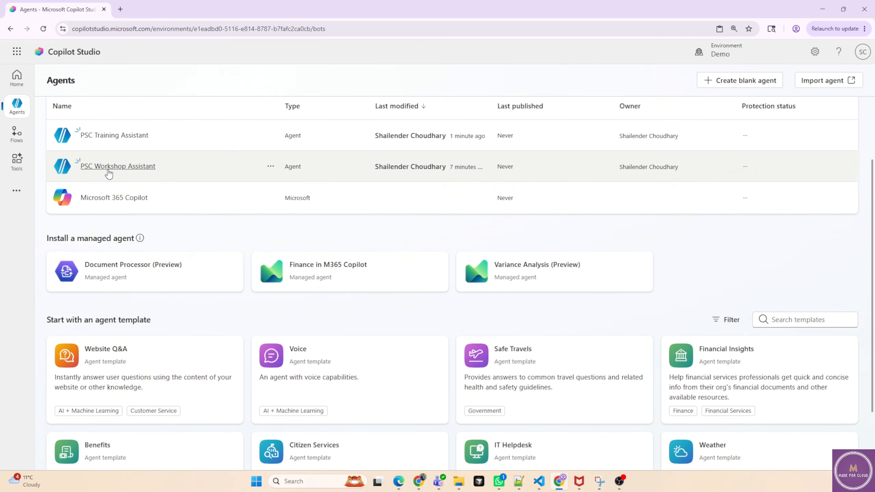
pyautogui.click(108, 171)
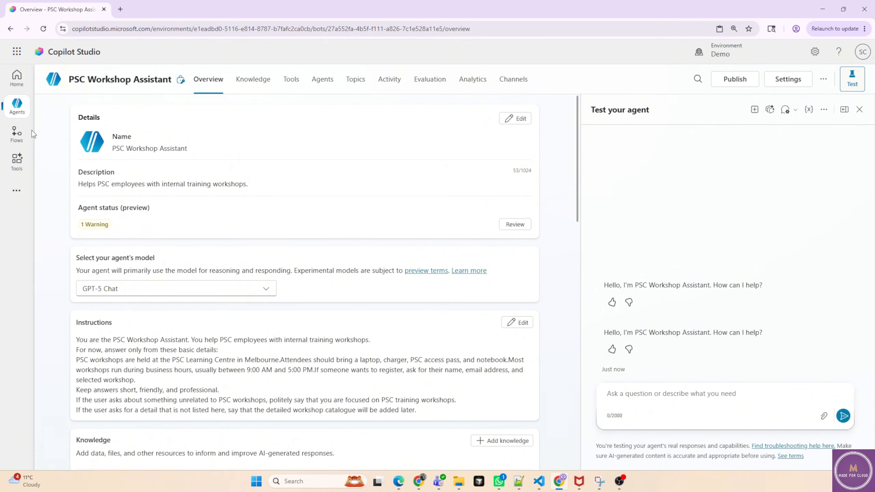
pyautogui.click(19, 112)
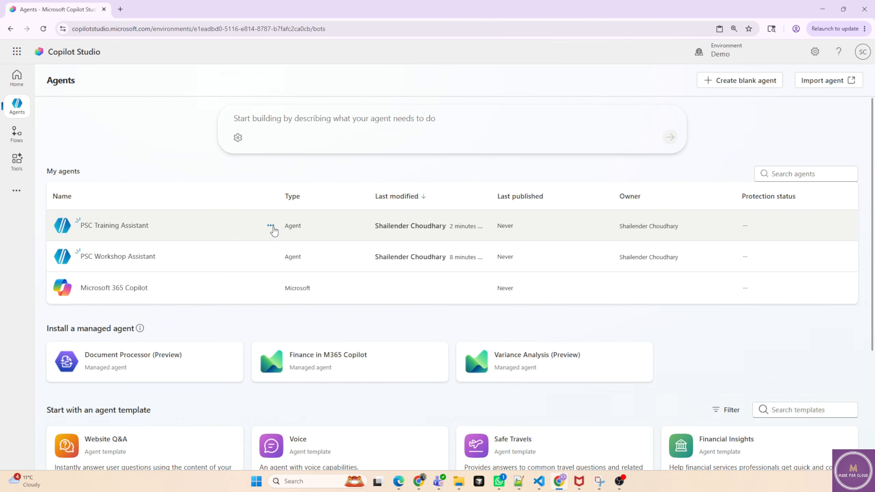
# Permanently delete the PSC Training Assistant agent, entering its name to confirm.
pyautogui.click(271, 227)
pyautogui.click(291, 295)
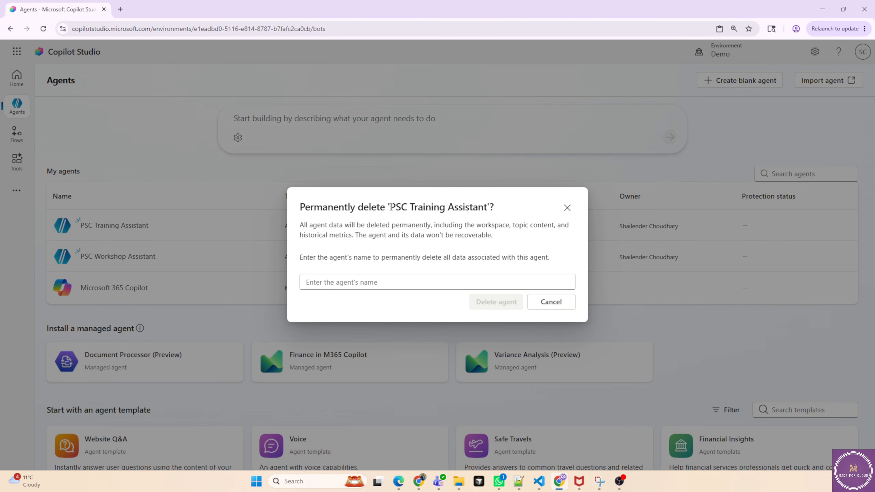
pyautogui.moveTo(390, 207); pyautogui.dragTo(488, 206)
pyautogui.hotkey('ctrl', 'c')
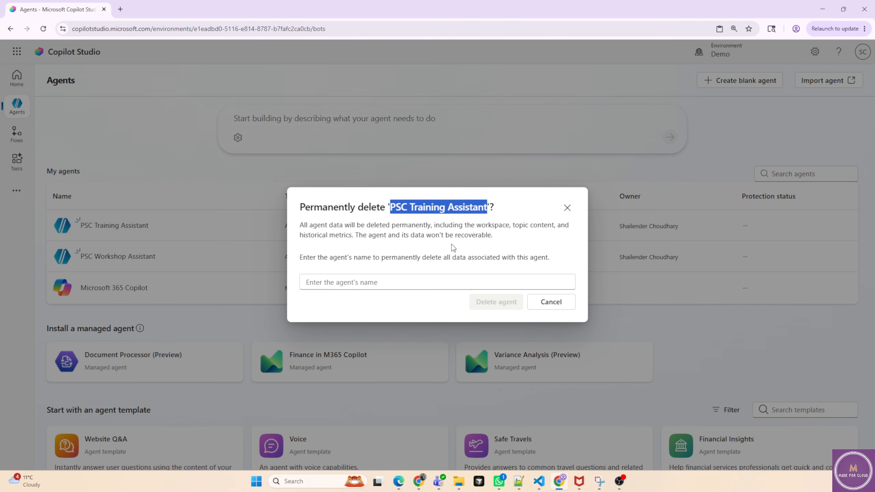
pyautogui.click(426, 277)
pyautogui.hotkey('ctrl', 'v')
pyautogui.click(506, 305)
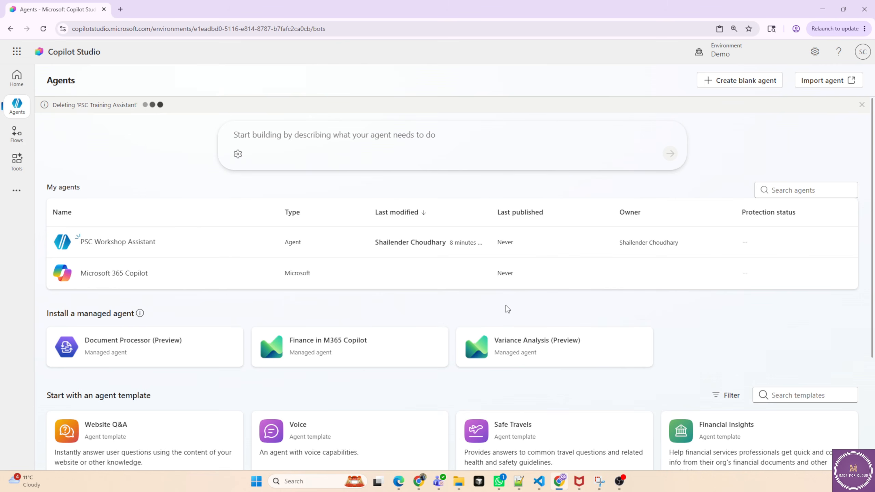